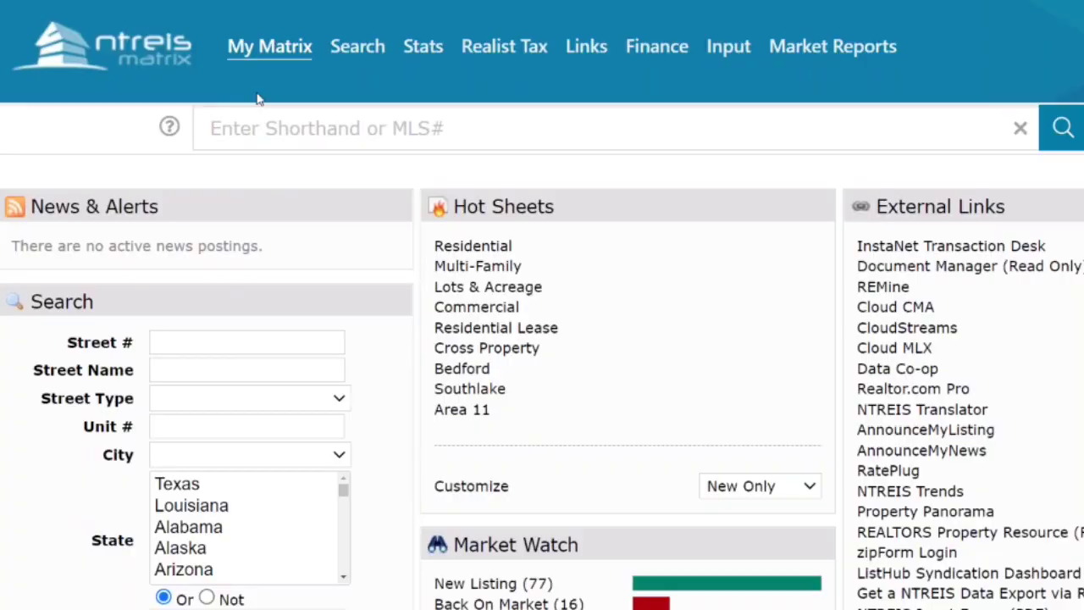
Go to My Matrix > Saved Searches to list the 30 saved searches.
left_click(254, 49)
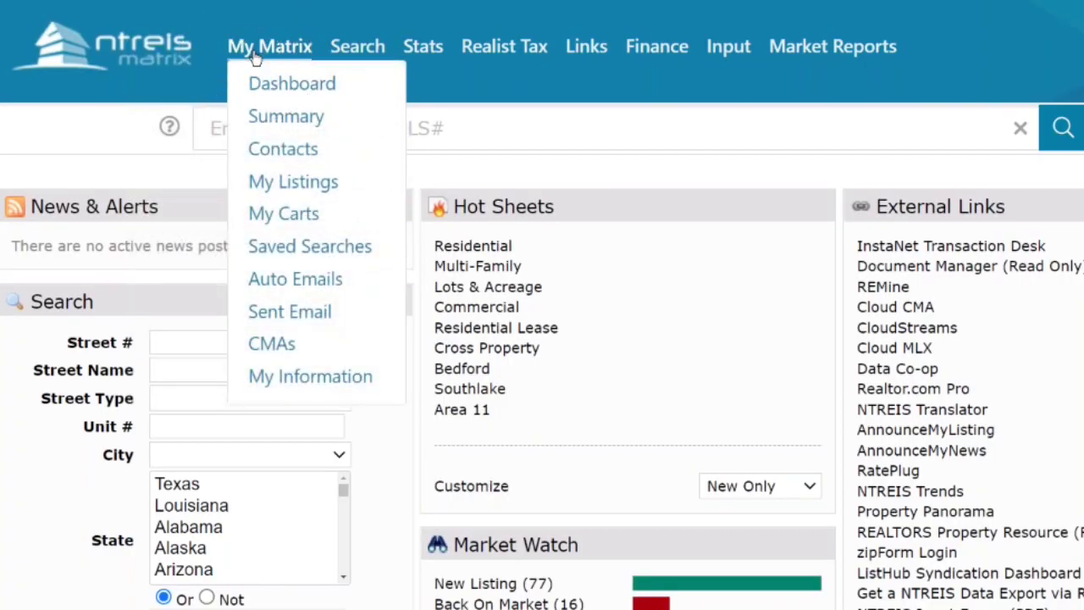
left_click(302, 259)
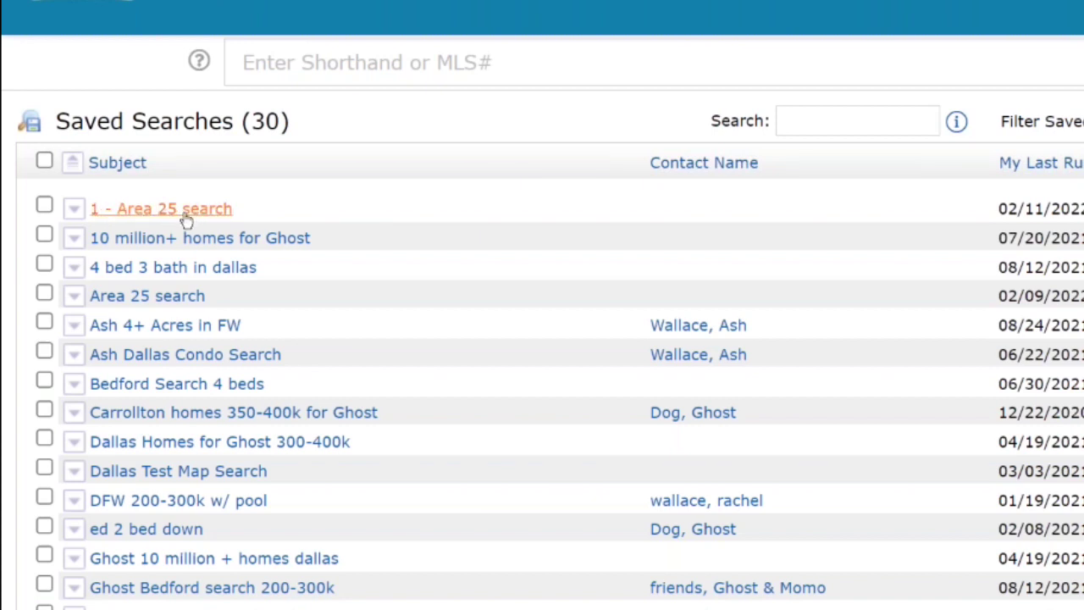
Expand '1 - Area 25 search' and load its criteria into the Quick search form (41 matches).
left_click(194, 213)
left_click(141, 213)
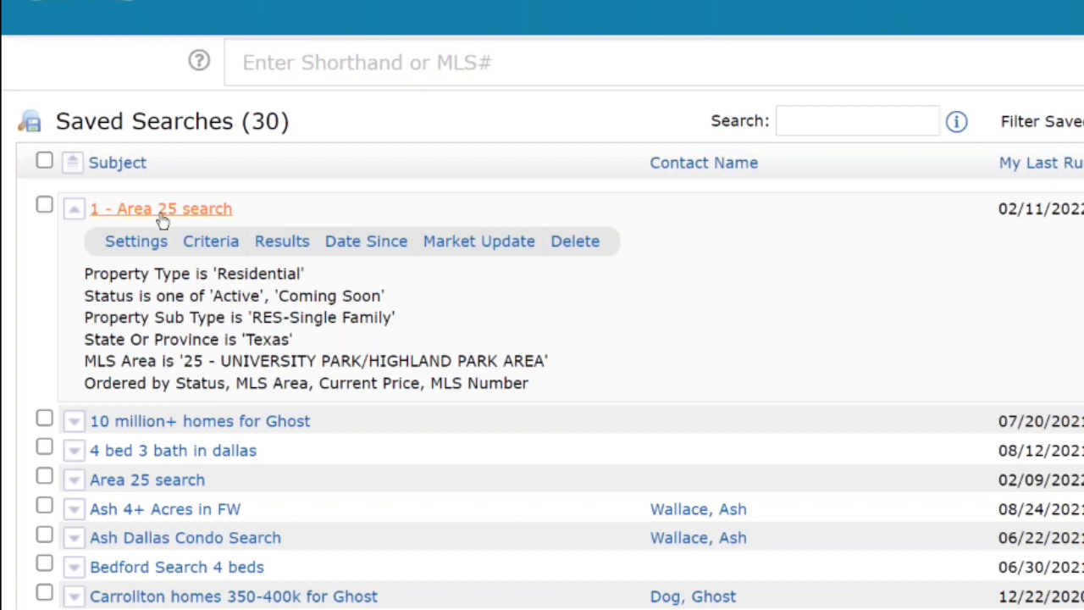
left_click(214, 251)
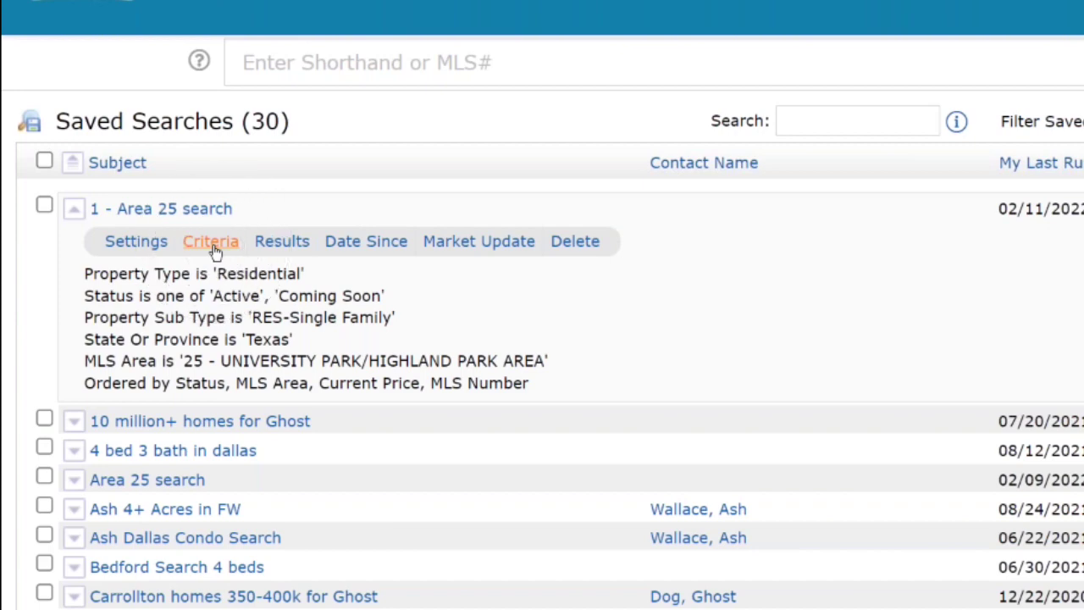
left_click(213, 245)
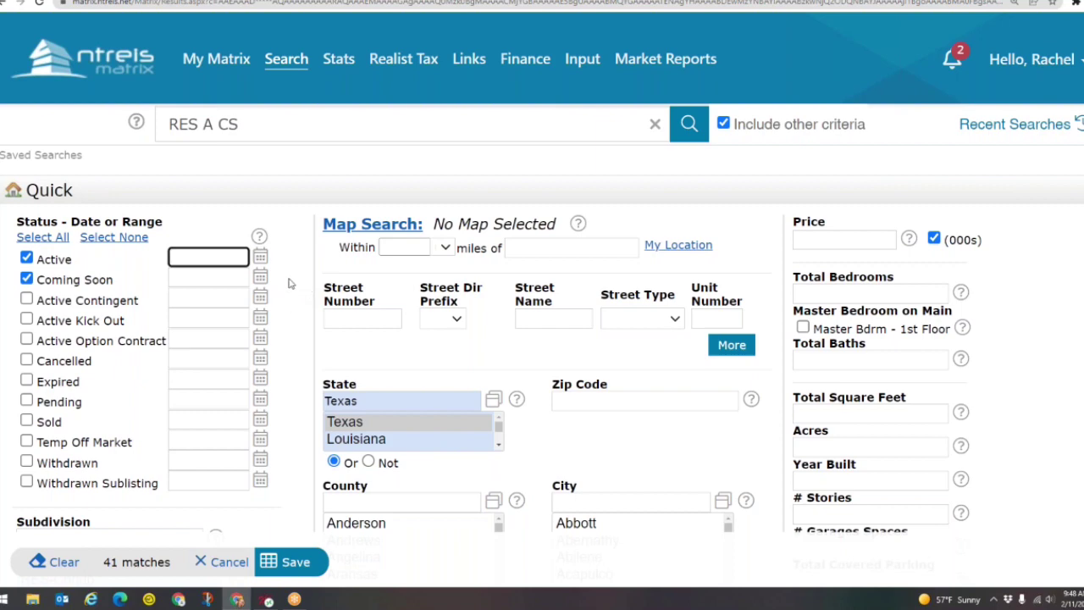
Clear '25 - UNIVERSITY PARK' from the Area field, widening results to 5000+ matches.
scroll(290, 284, "down", 2)
scroll(290, 283, "down", 3)
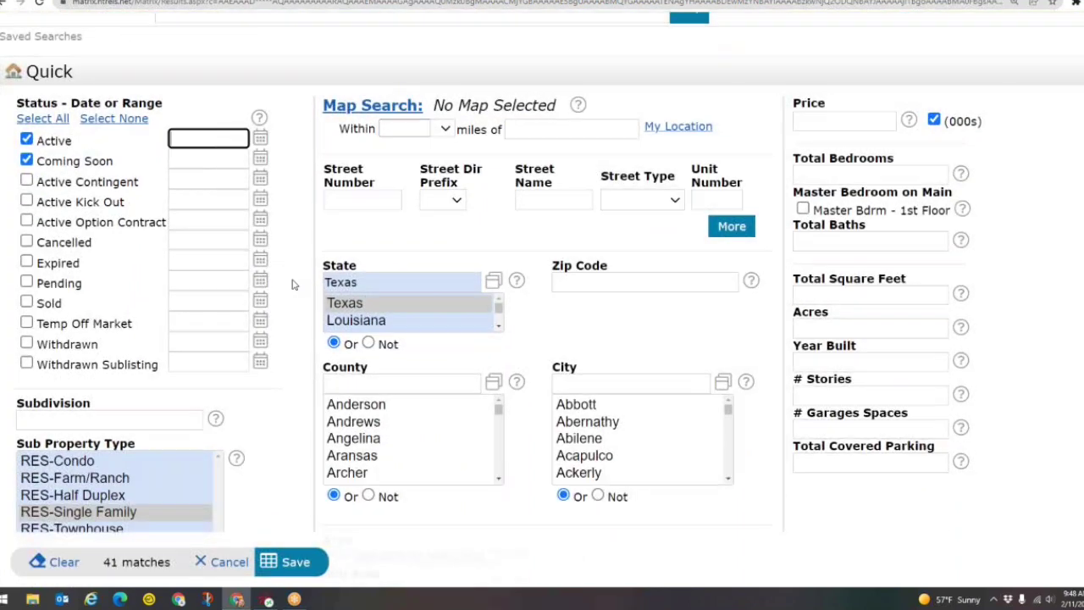
scroll(293, 285, "down", 1)
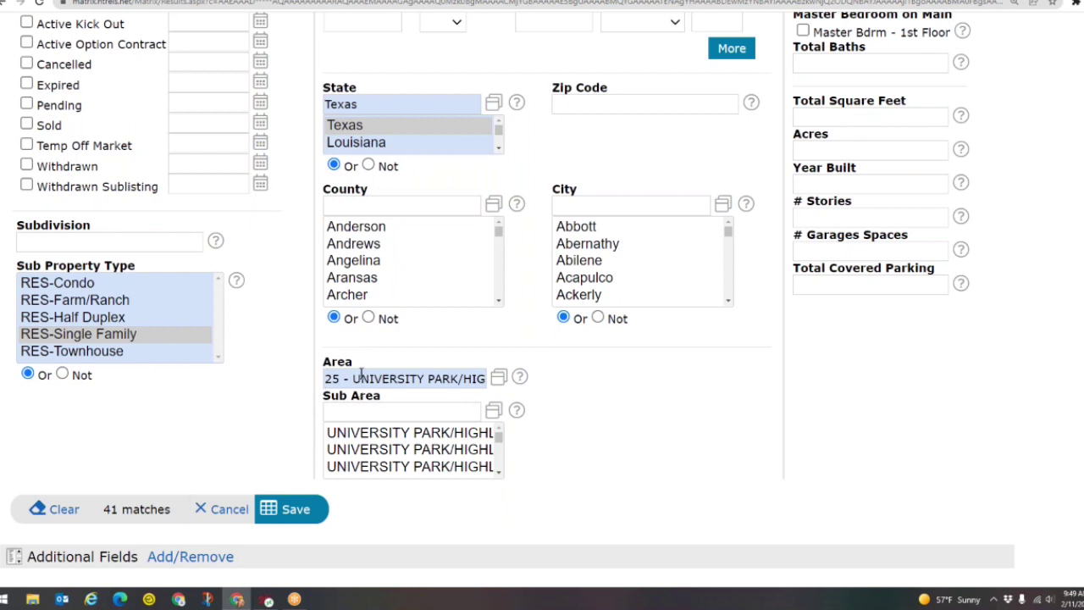
left_click(407, 378)
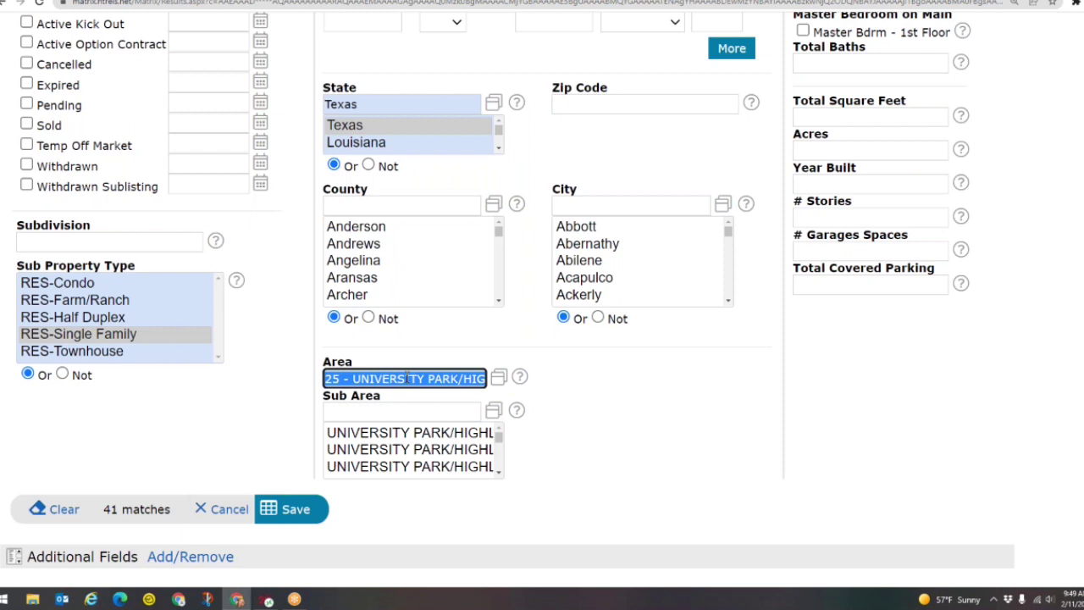
key("BackSpace")
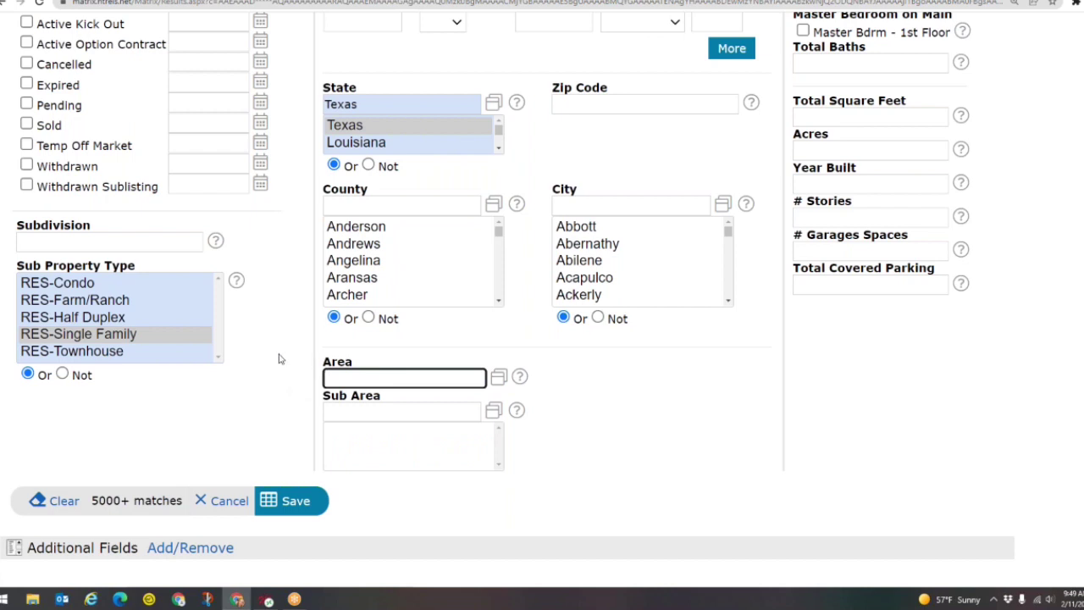
scroll(287, 349, "up", 1)
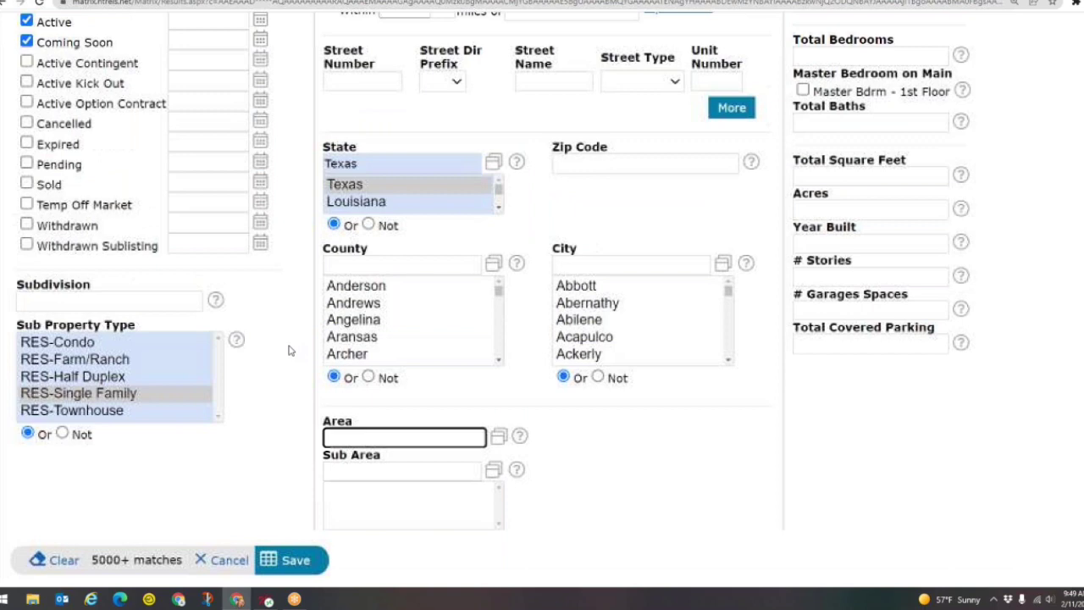
left_click(554, 263)
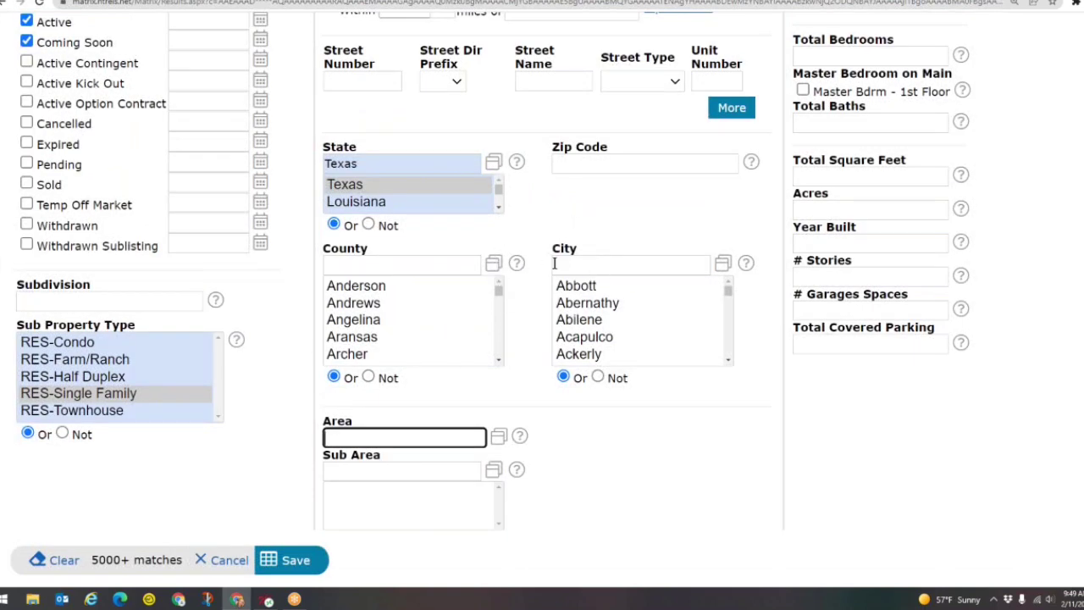
left_click(559, 263)
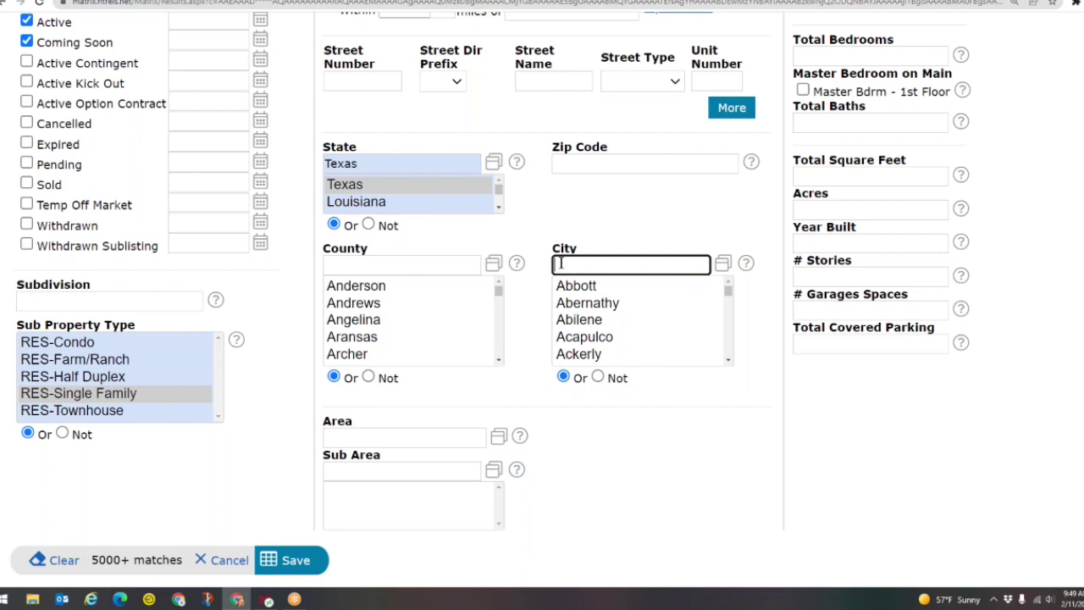
type("universit")
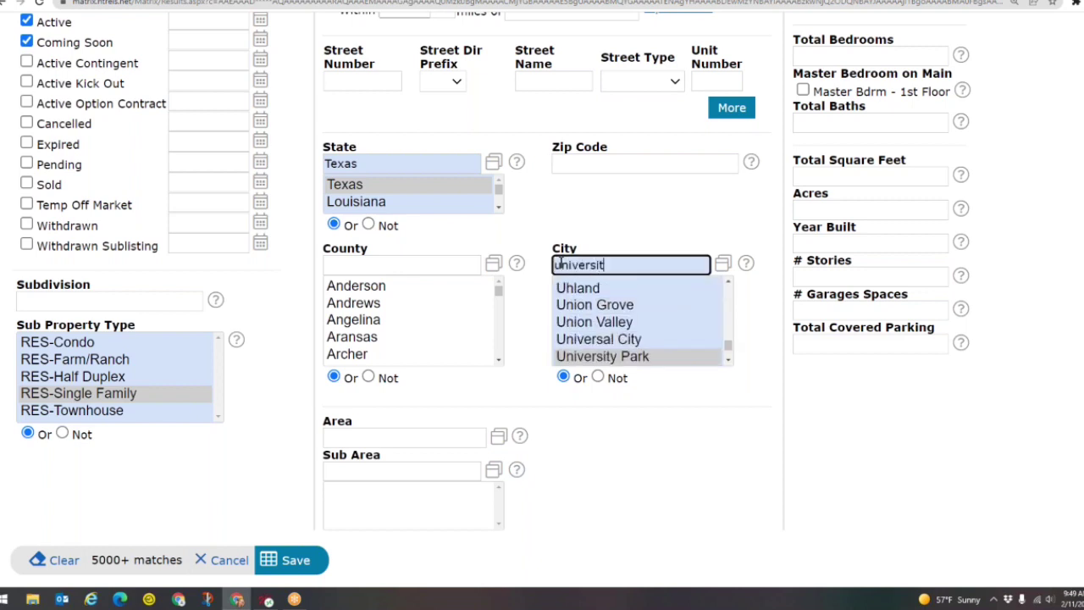
type("y park,")
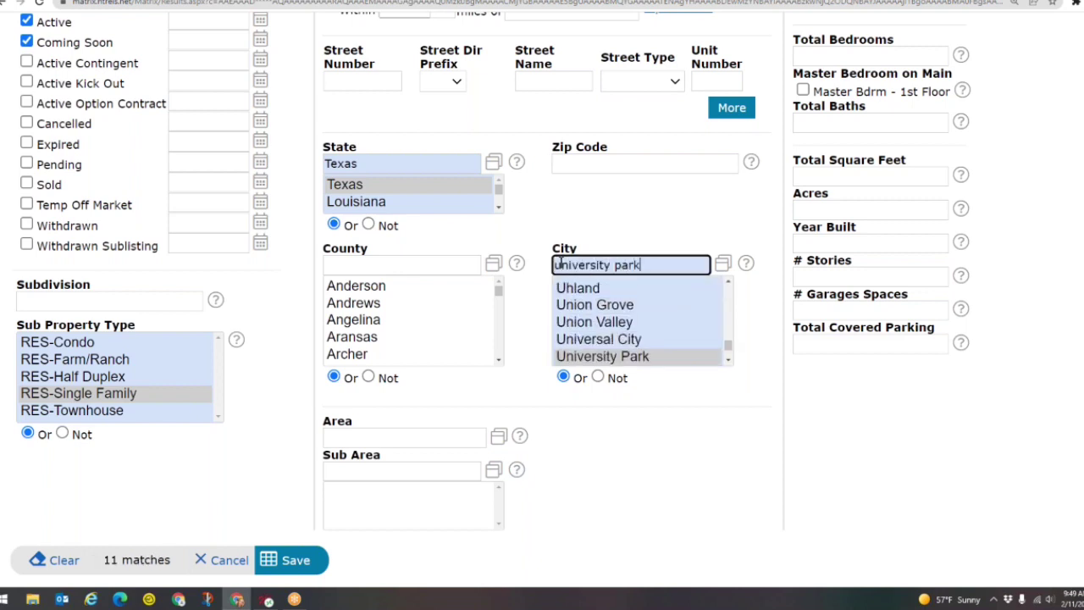
type("highland park")
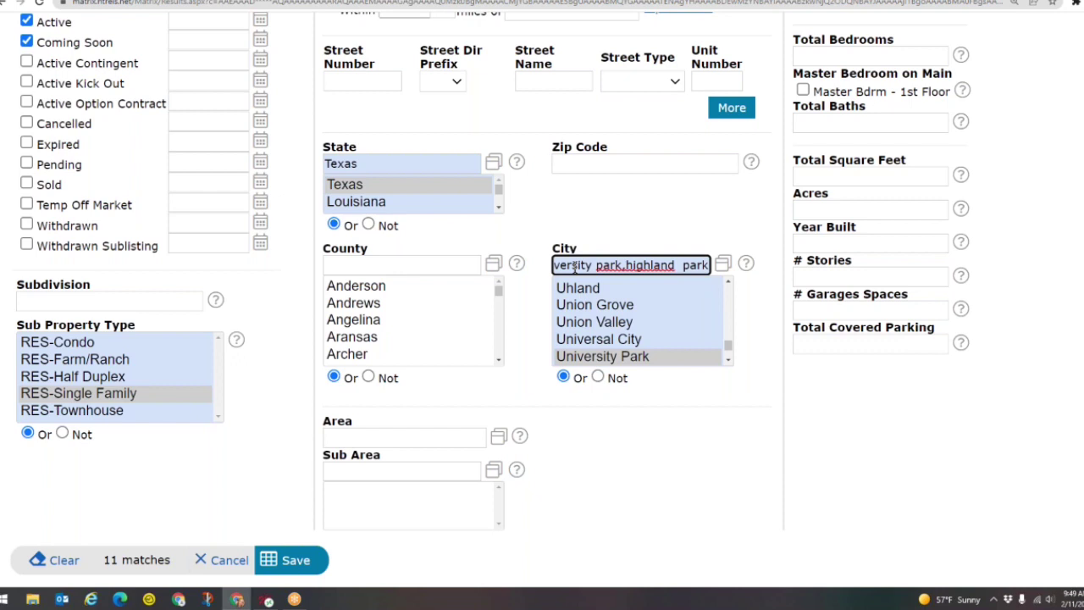
key("BackSpace")
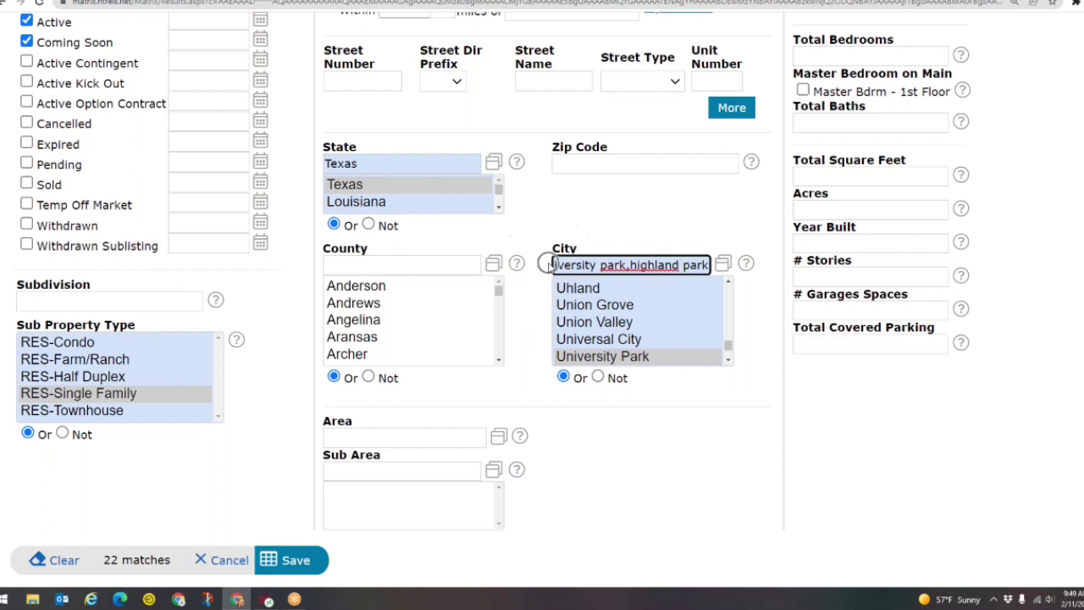
left_click(558, 157)
key("End")
left_click(595, 265, "shift")
key("ctrl+a")
key("BackSpace")
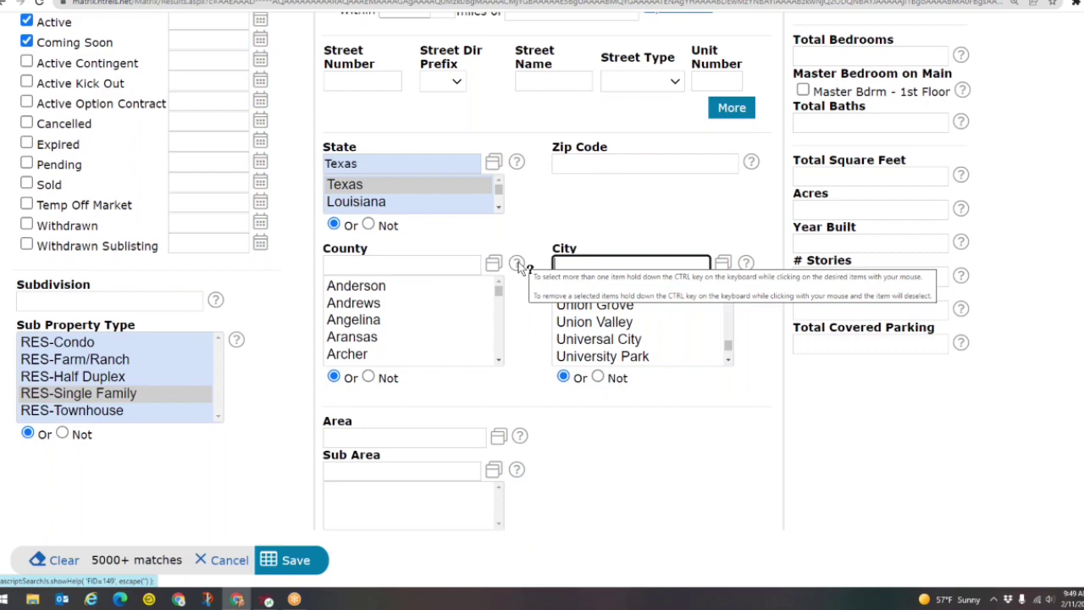
scroll(528, 237, "up", 1)
scroll(526, 241, "up", 2)
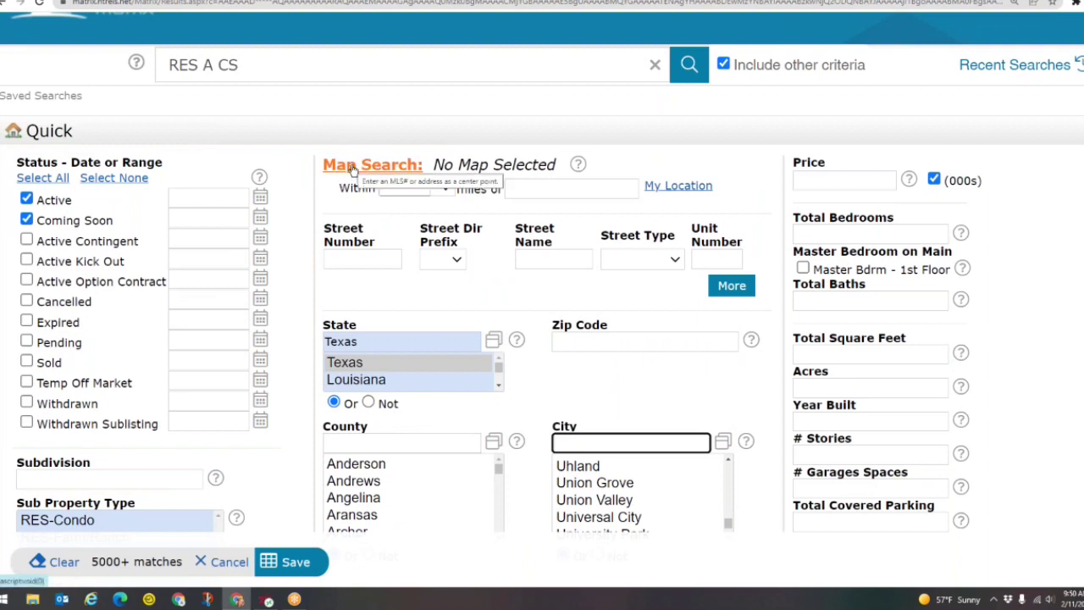
Open the Map Search window and maximize it to full screen.
left_click(351, 166)
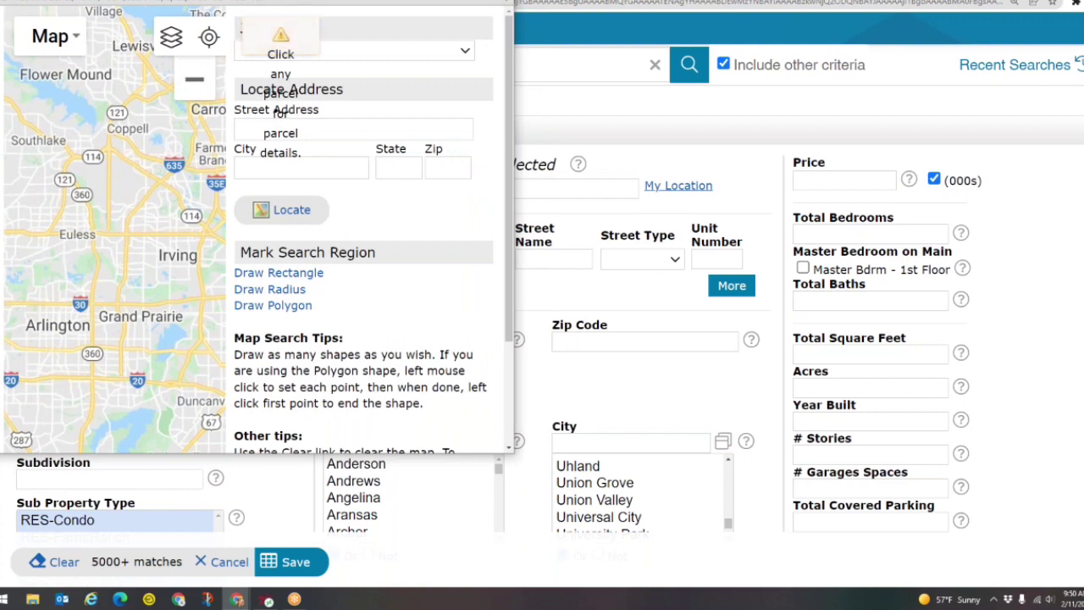
left_click_drag(442, 2, 601, 43)
left_click(631, 31)
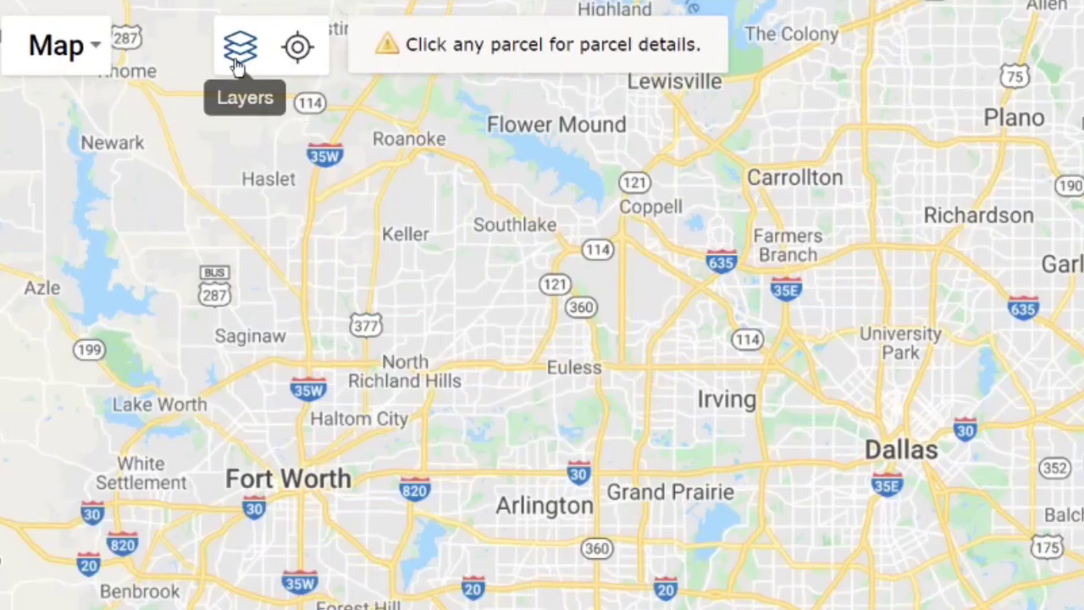
Turn on the Areas boundary layer to show numbered MLS areas on the map.
left_click(238, 54)
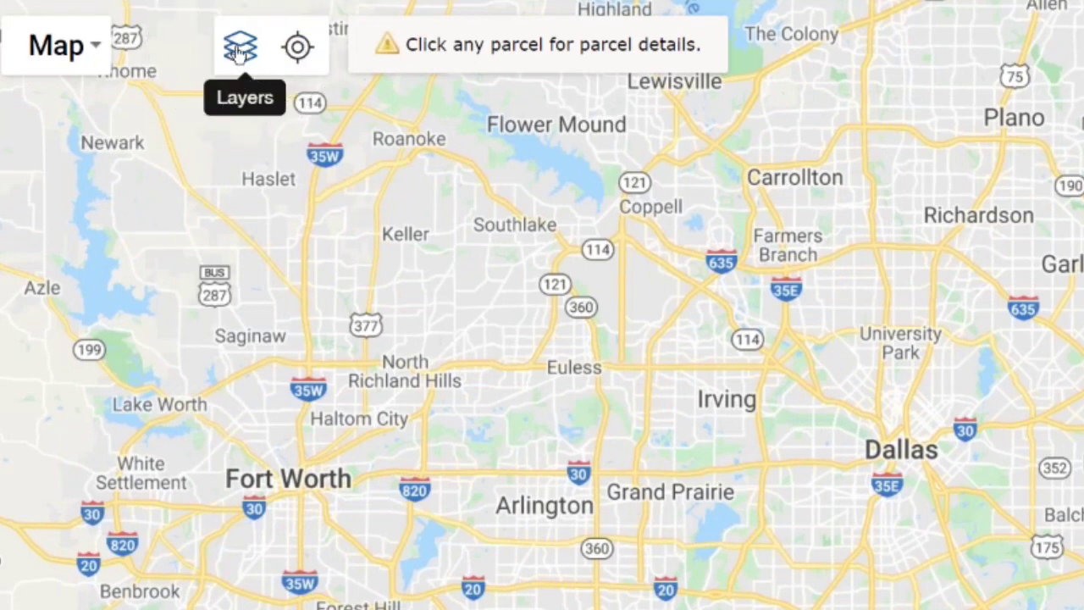
left_click(240, 47)
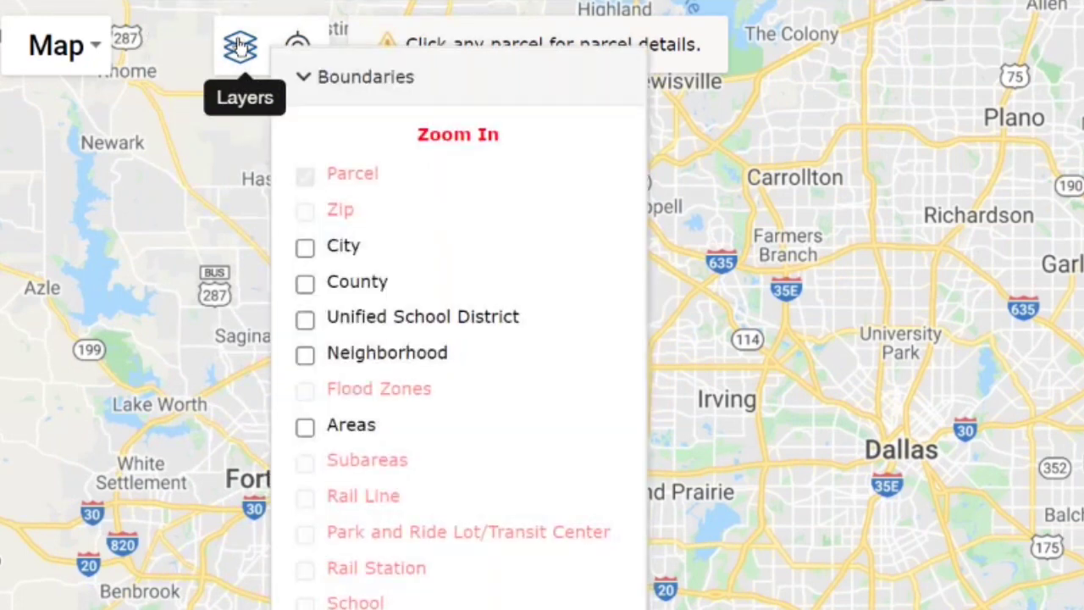
left_click(306, 430)
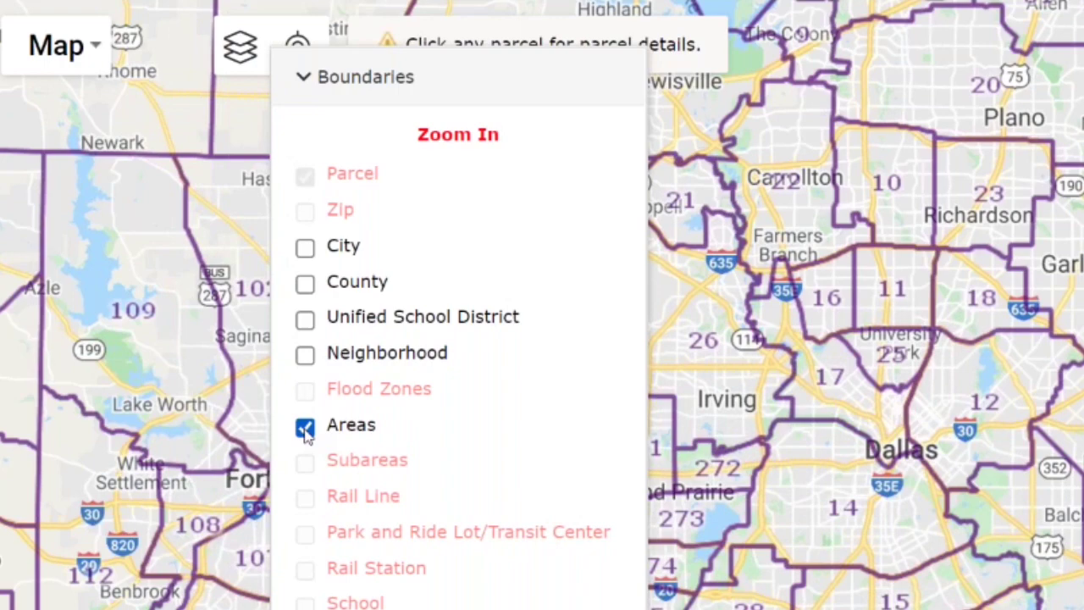
left_click(240, 48)
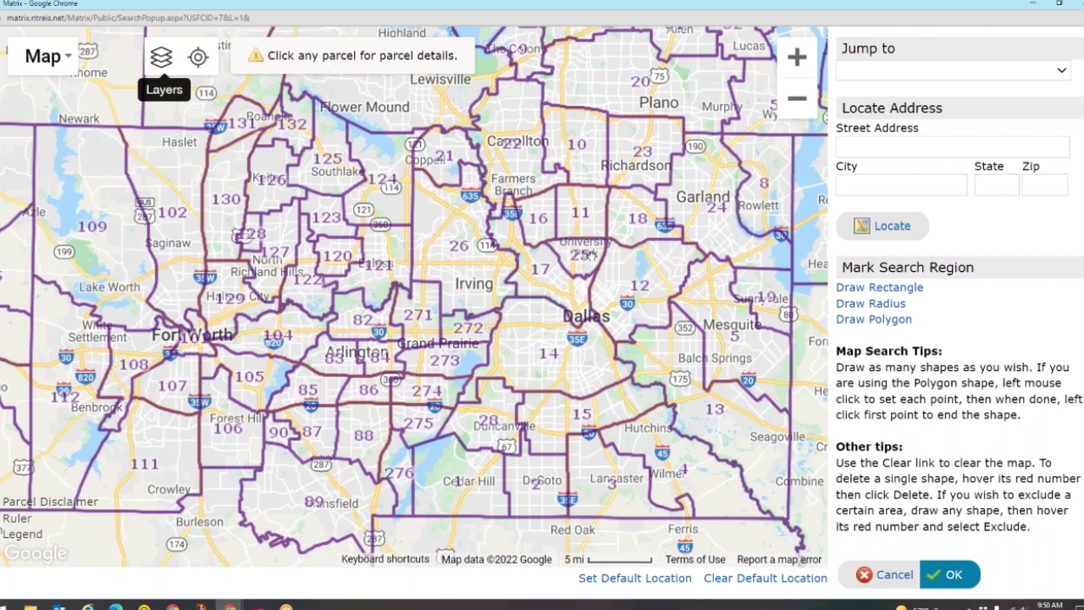
Start a Draw Polygon shape on Area 25, tracing its northern and eastern edges.
scroll(590, 254, "up", 2)
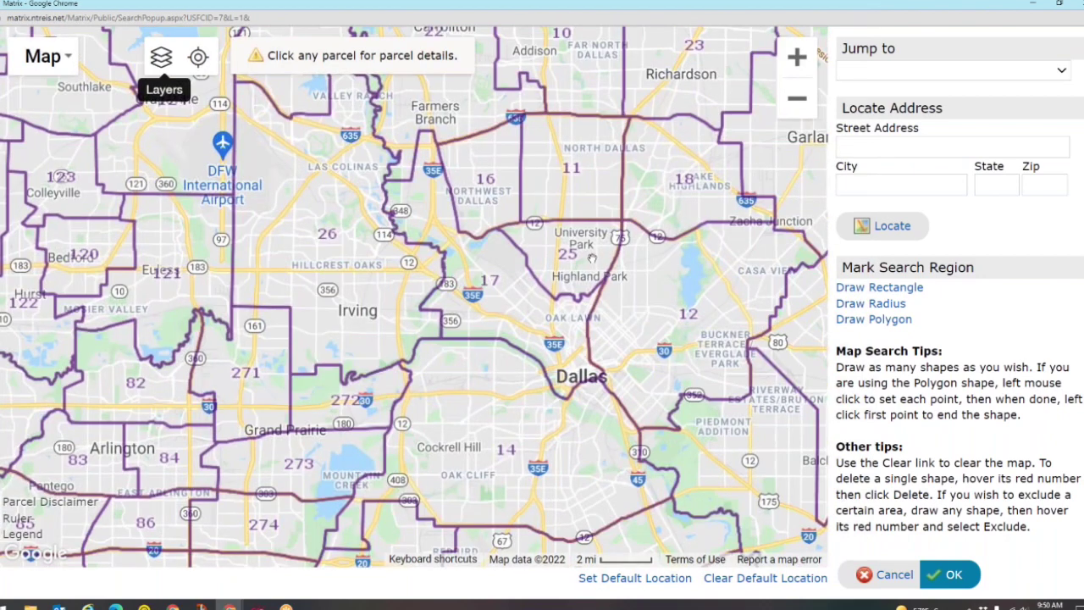
scroll(592, 258, "up", 3)
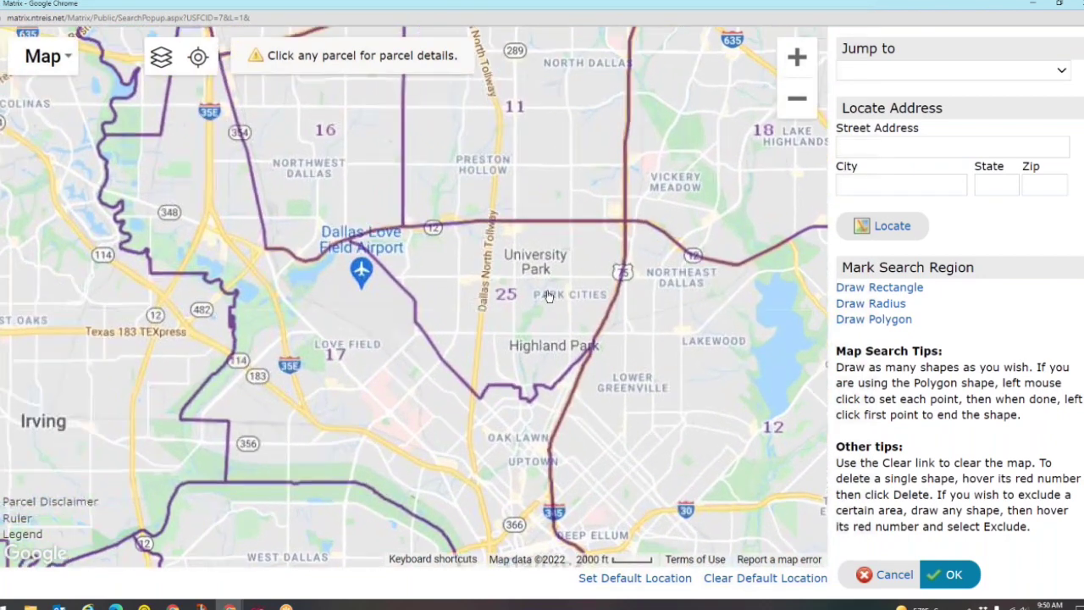
scroll(549, 295, "up", 1)
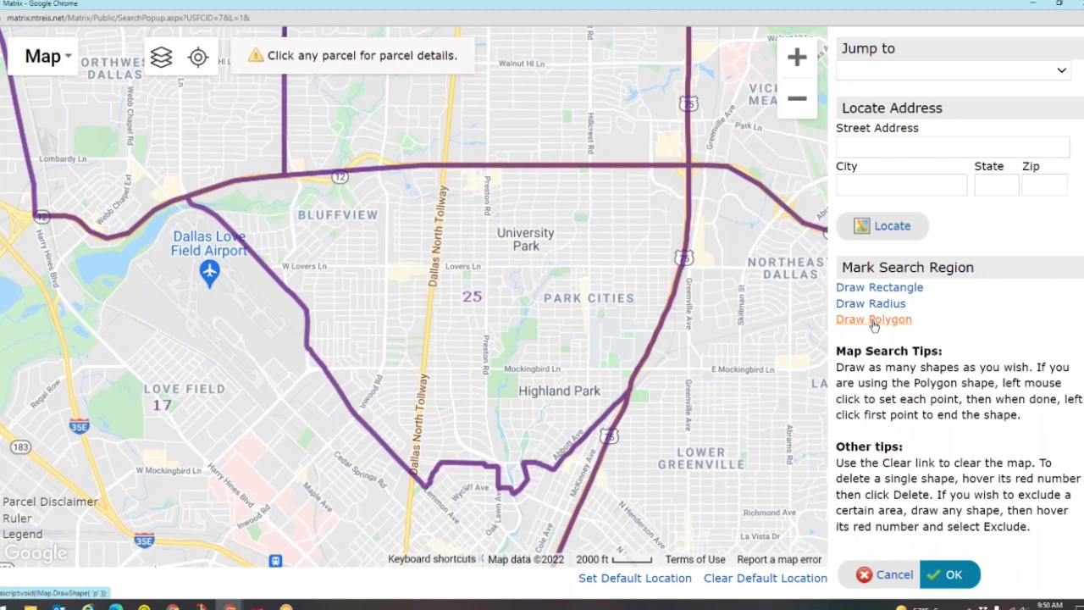
left_click(874, 322)
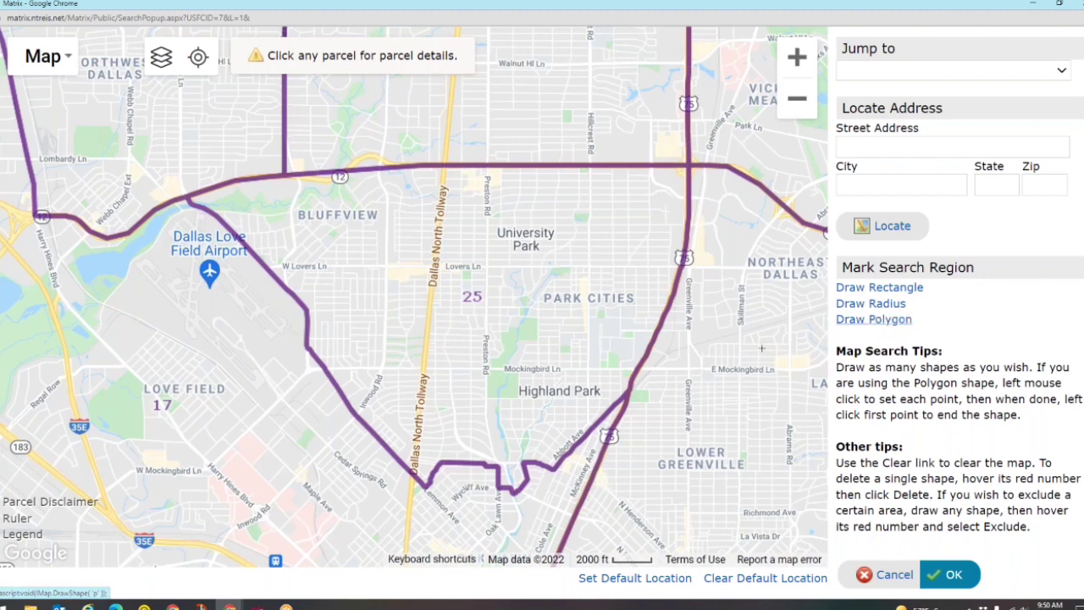
left_click(189, 200)
left_click(261, 179)
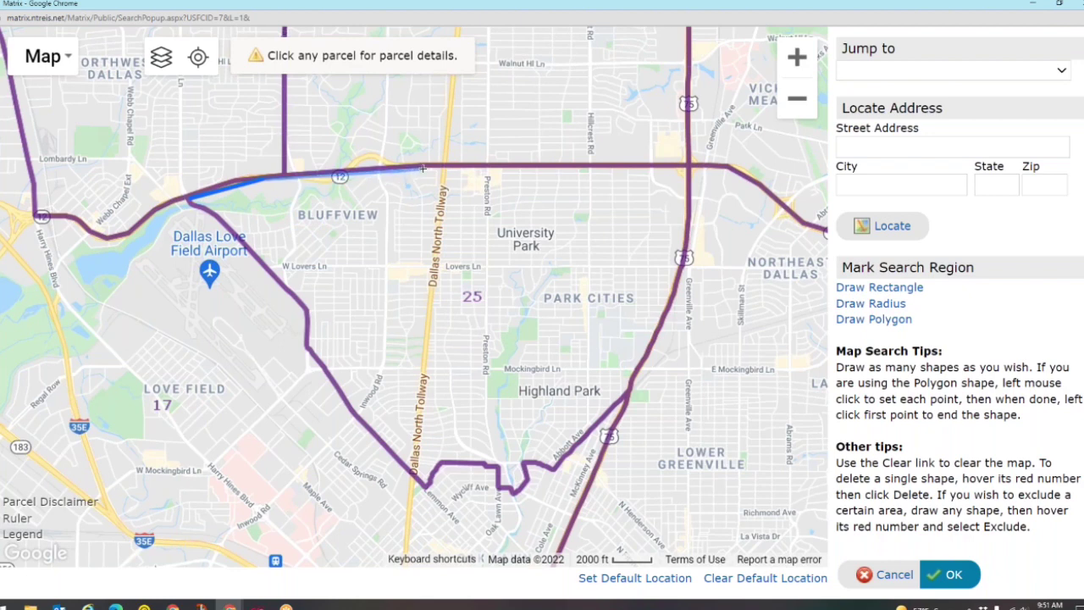
left_click(687, 169)
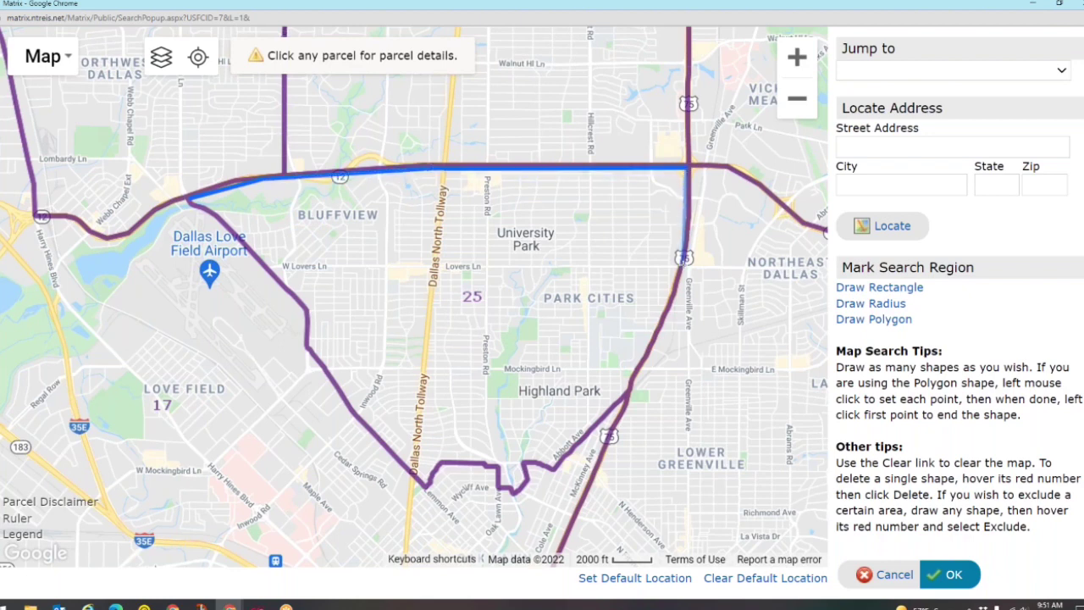
left_click(683, 269)
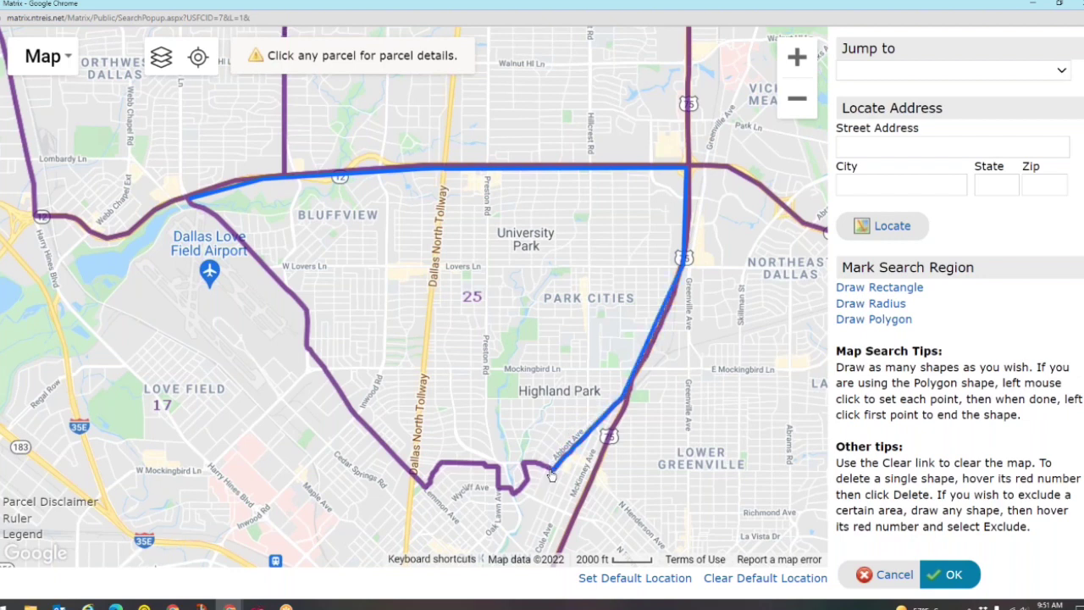
Trace Area 25's southern and western edges and close the polygon at its first point.
left_click(521, 463)
left_click(441, 461)
left_click(423, 481)
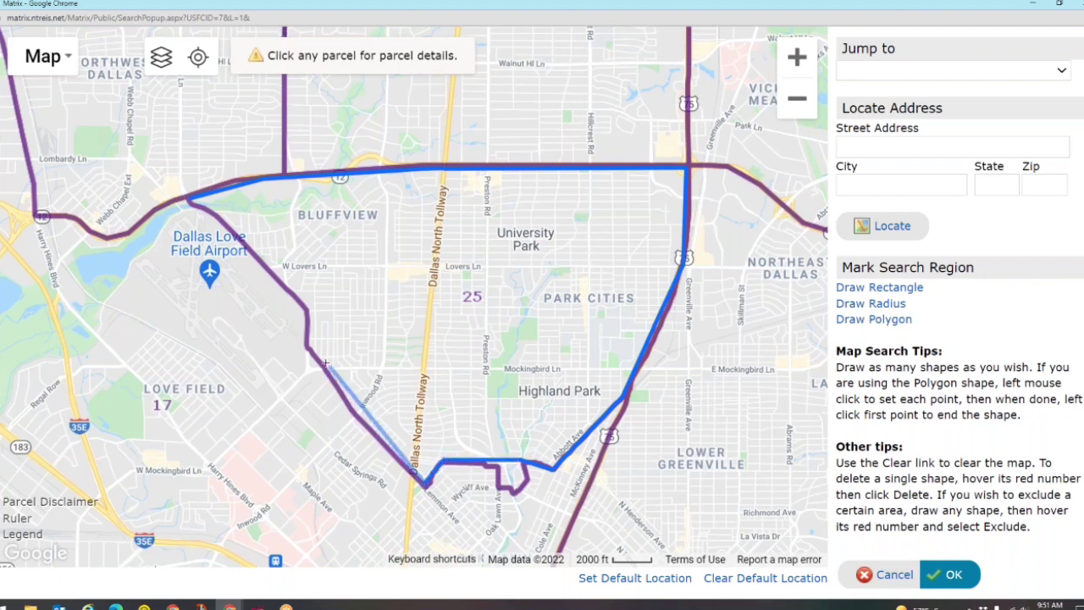
left_click(307, 343)
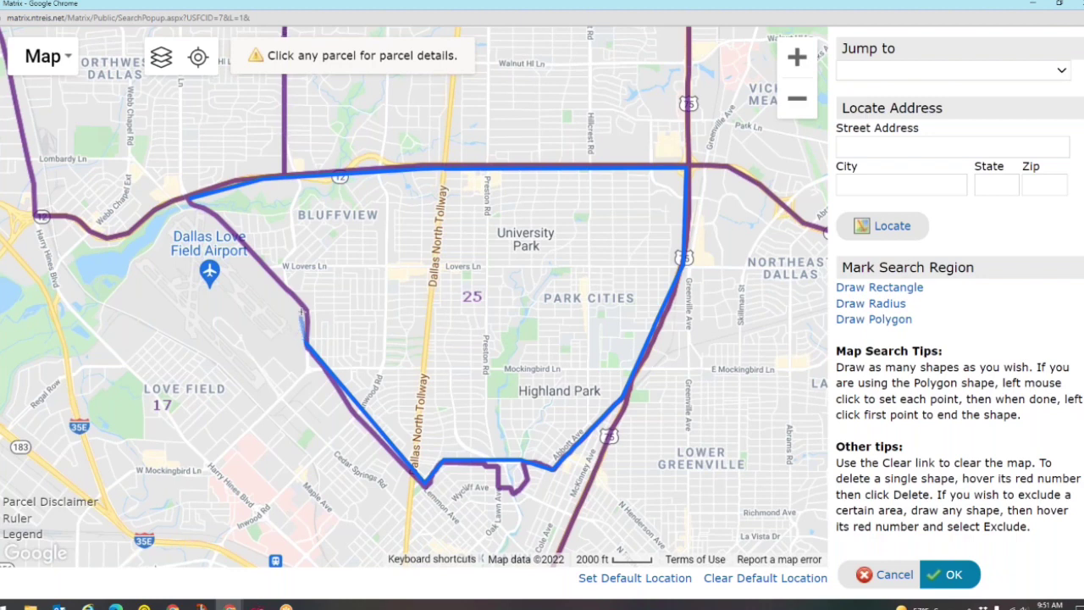
left_click(306, 308)
left_click(191, 199)
left_click(190, 200)
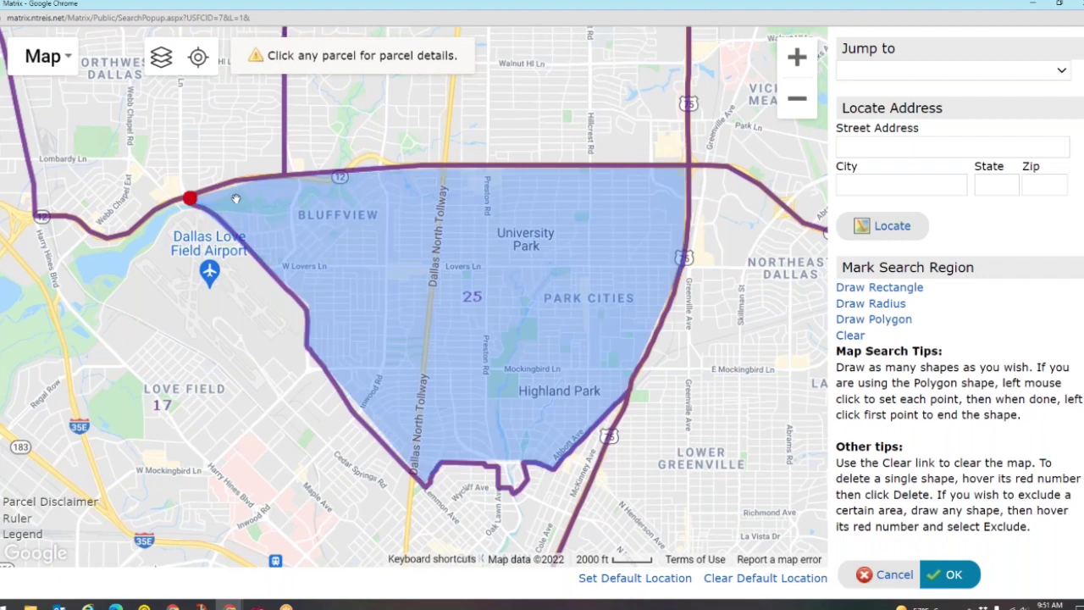
Drag the polygon's bottom vertex down to follow Area 25's southern dip and accept it.
mouse_move(198, 197)
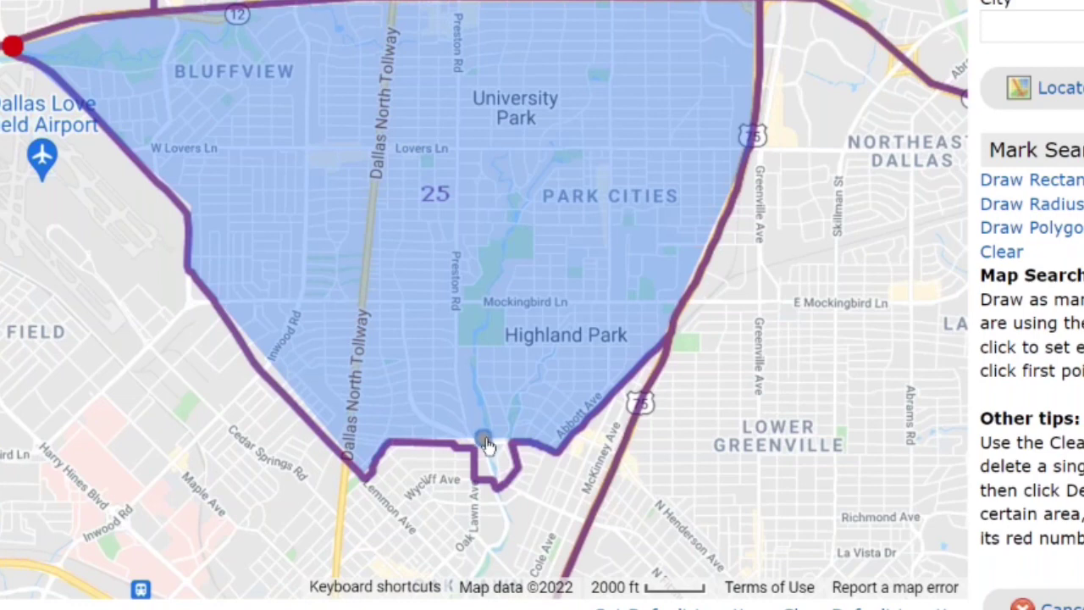
left_click(492, 444)
left_click_drag(488, 446, 518, 469)
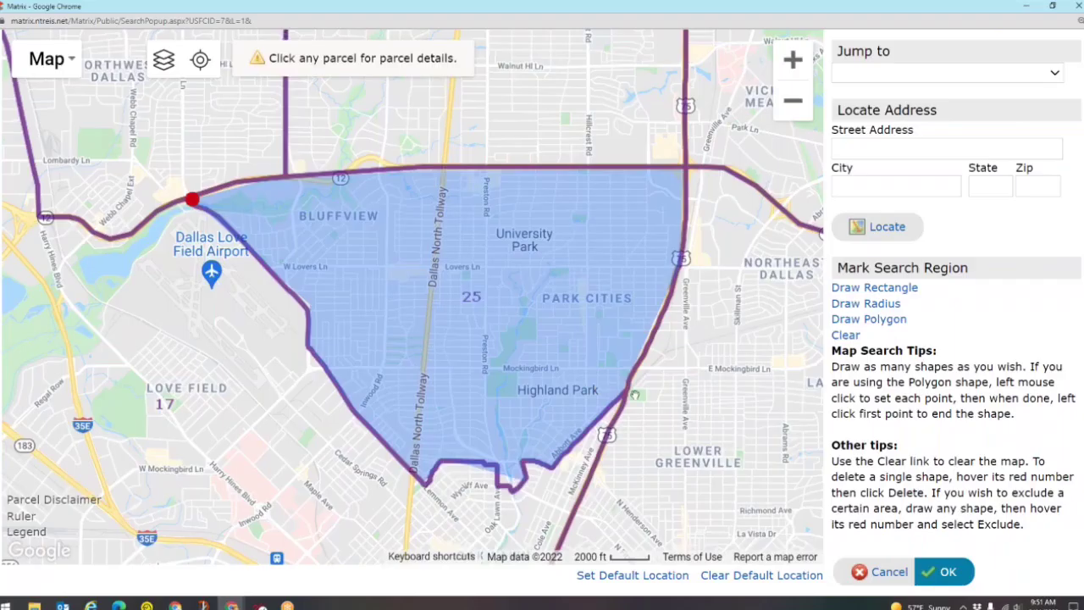
left_click(942, 571)
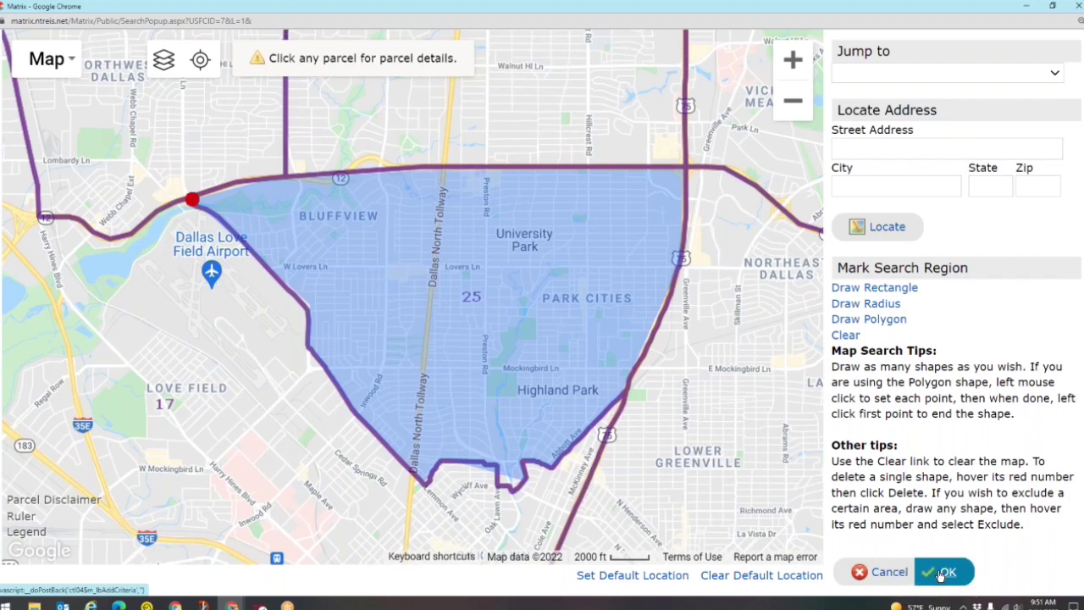
Apply the map polygon to the '1 - Area 25 search' criteria (41 matches) and save it.
left_click(941, 573)
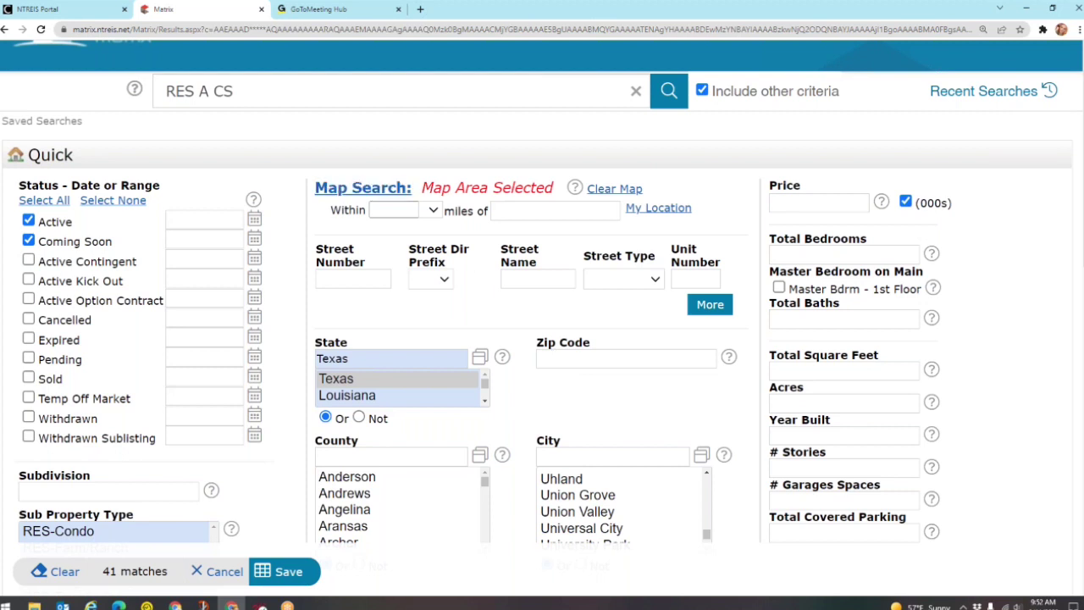
left_click(310, 193)
left_click(310, 192)
left_click(309, 192)
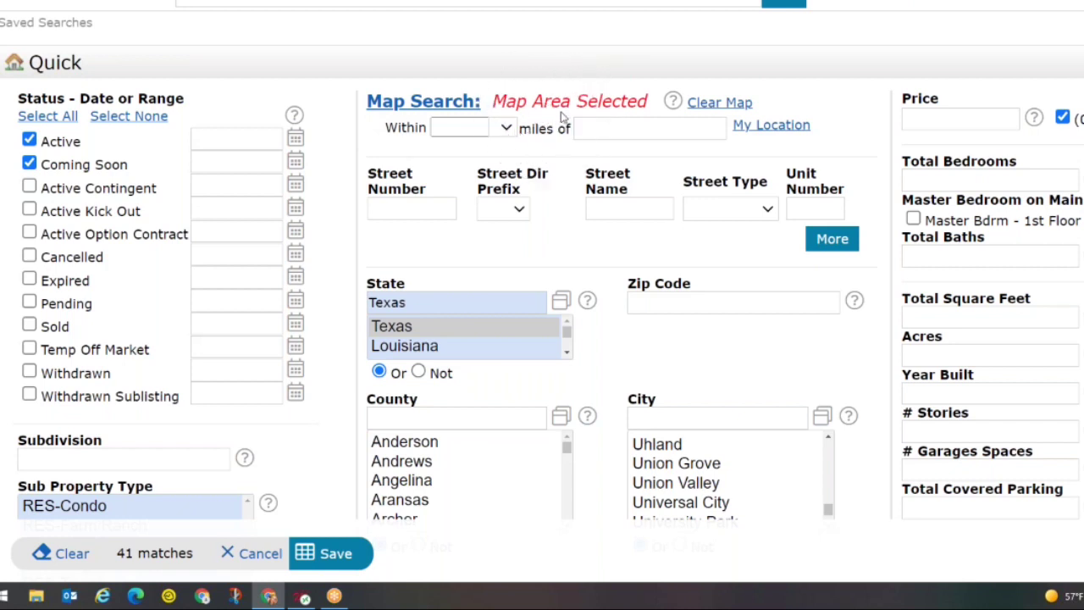
left_click(335, 552)
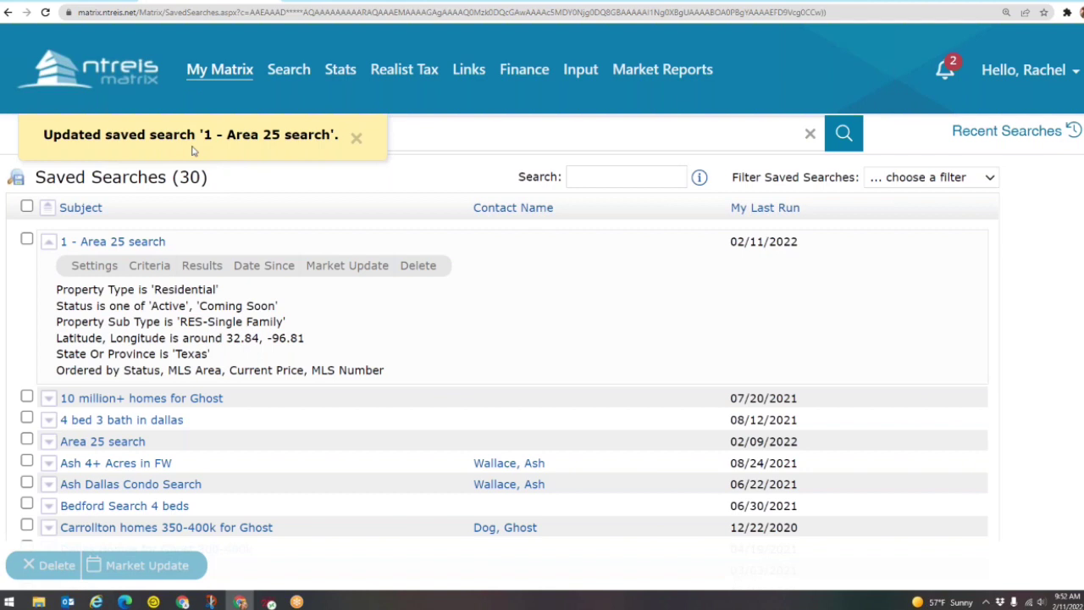
Show the '1 - Area 25 search' results on the Map tab, all 41 inside the polygon.
left_click(200, 270)
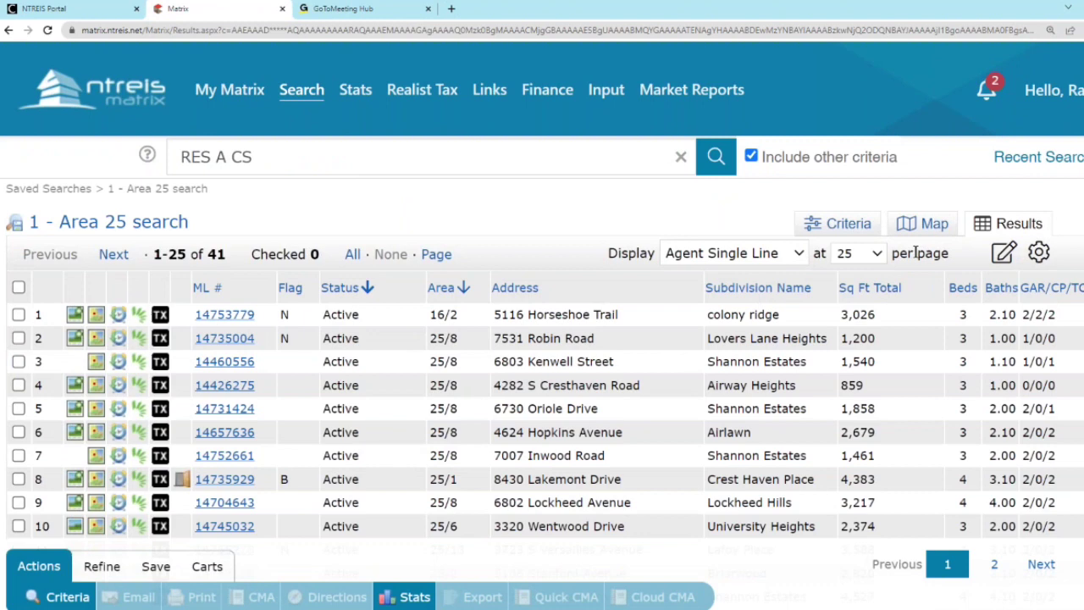
left_click(932, 225)
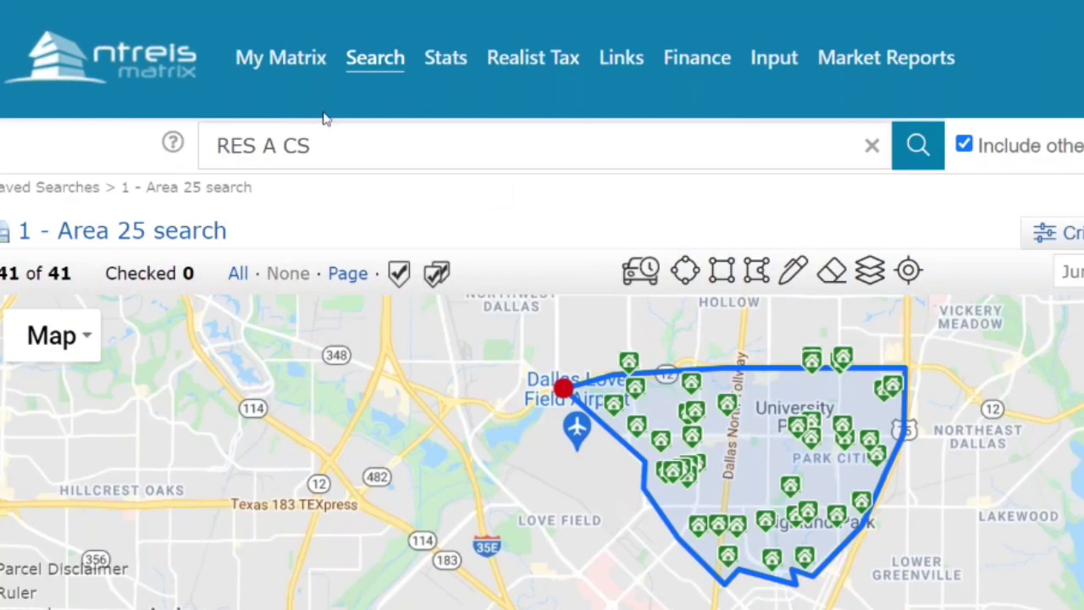
Go to My Matrix > Auto Emails and expand 'Area 11 auto email' showing '11 - DALLAS NORTH'.
left_click(281, 61)
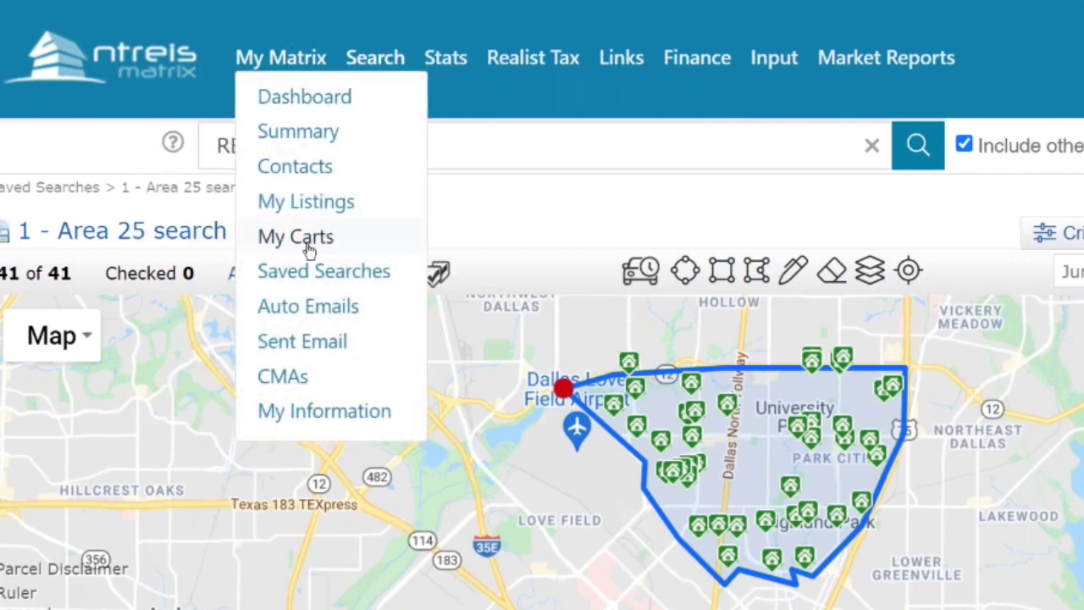
left_click(314, 308)
left_click(316, 310)
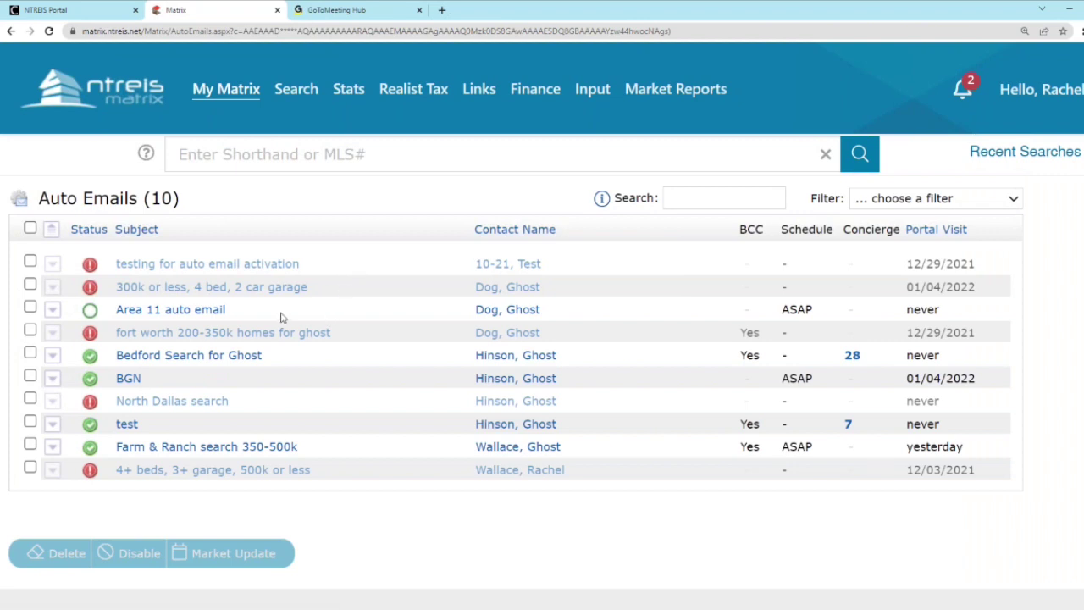
left_click(149, 312)
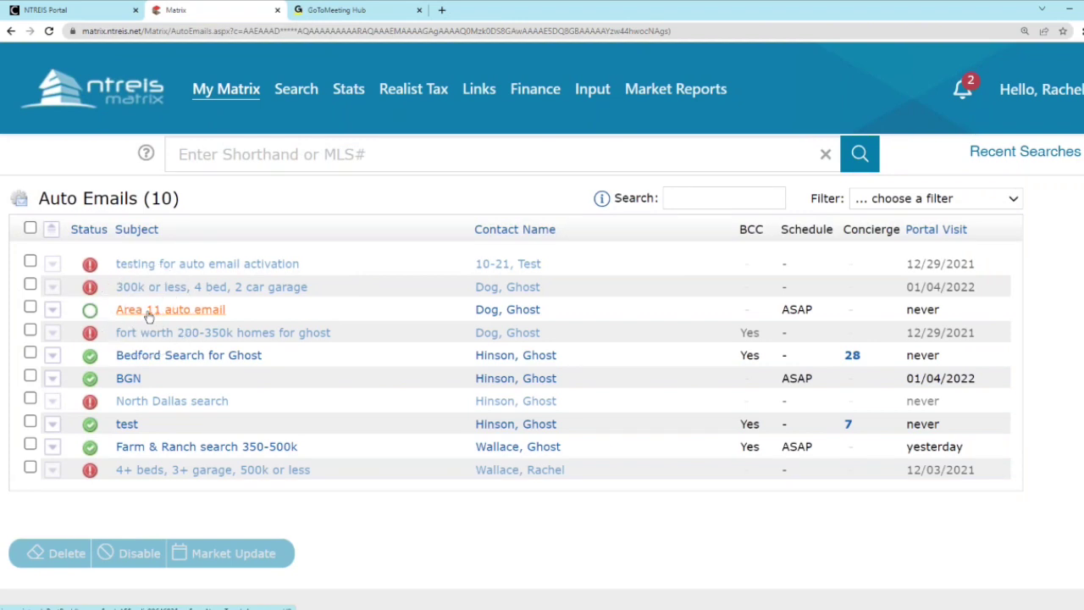
left_click(148, 313)
left_click(172, 311)
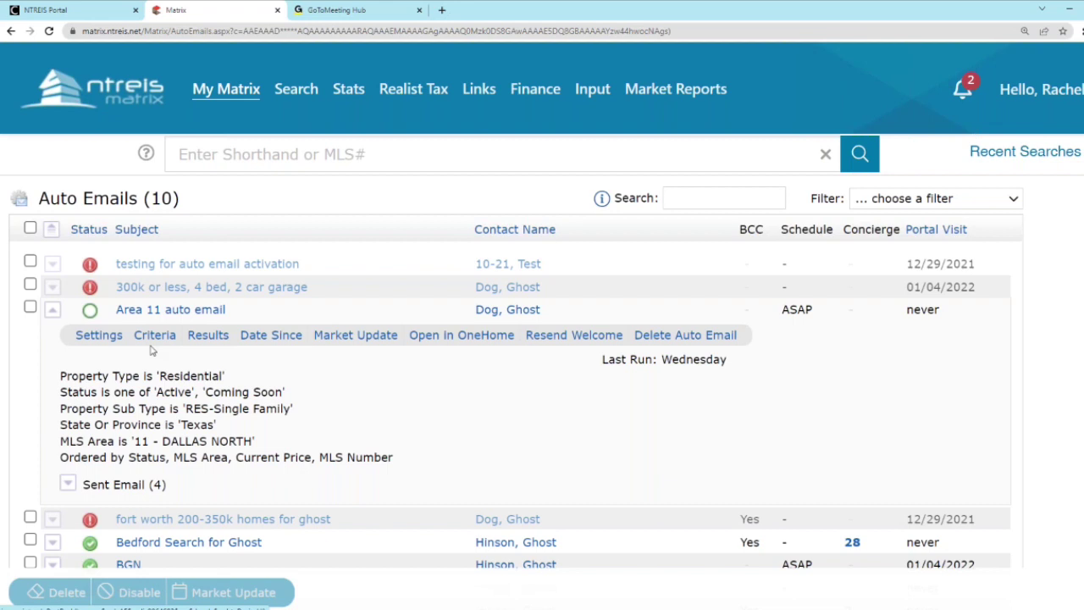
Open the Area 11 auto email's criteria and clear its '11 - DALLAS NORTH' Area value.
left_click(153, 338)
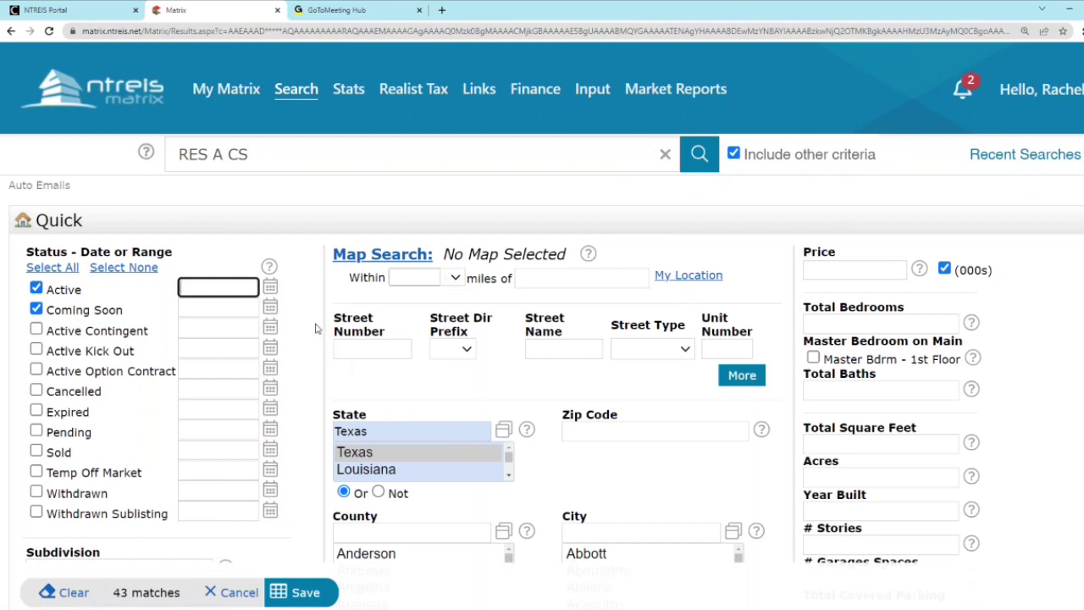
scroll(315, 329, "down", 4)
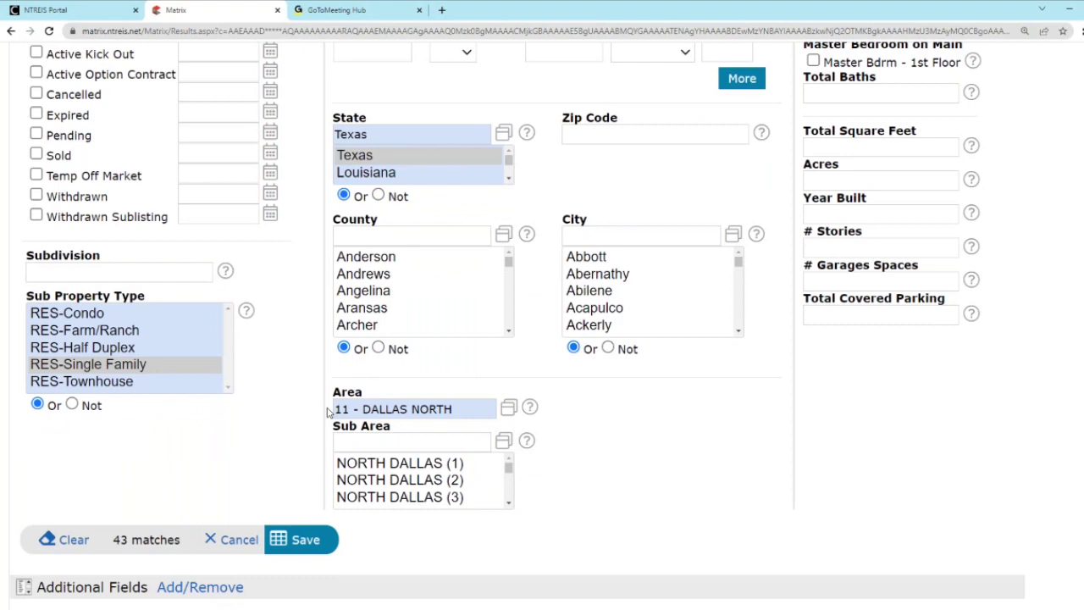
left_click(460, 411)
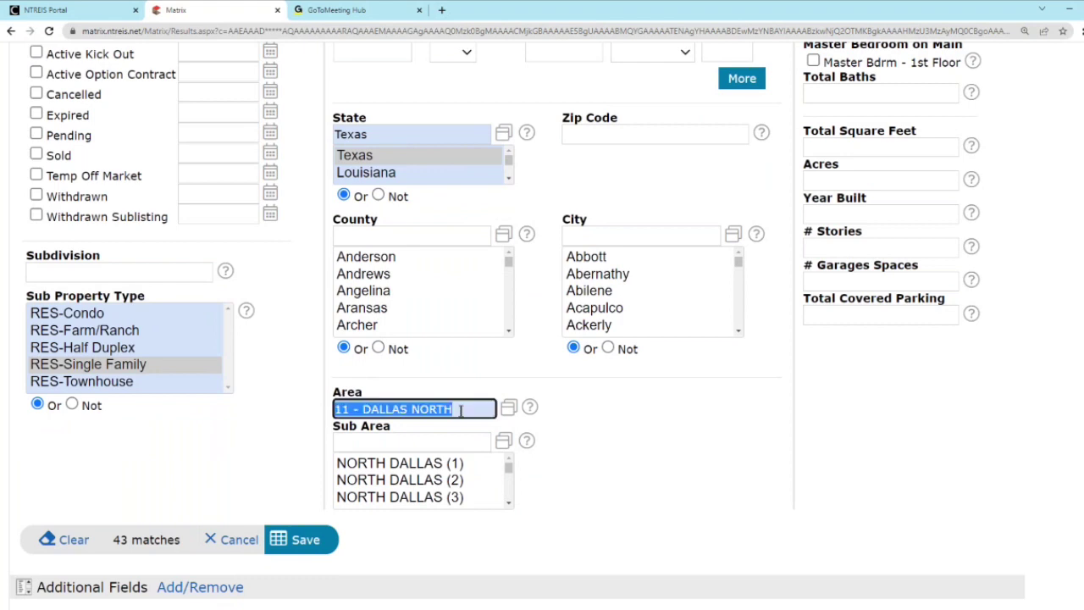
key("BackSpace")
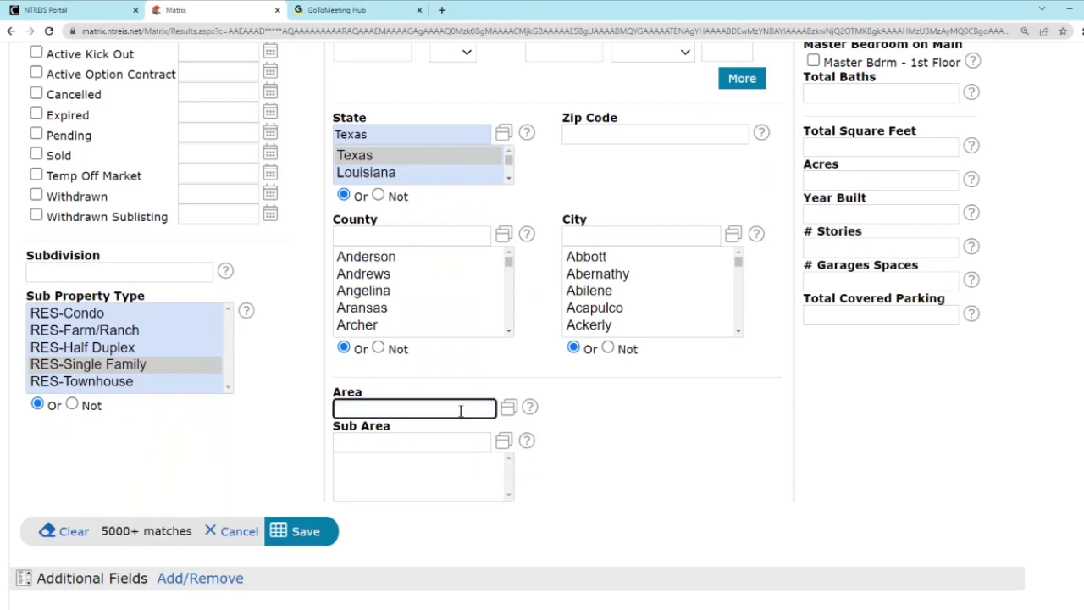
scroll(574, 290, "up", 1)
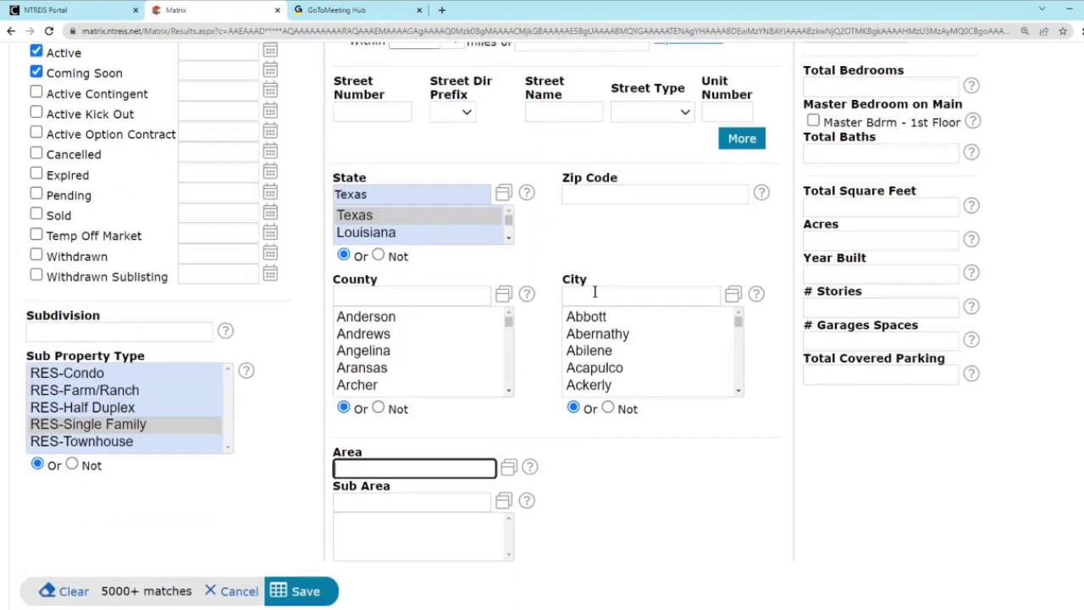
scroll(595, 291, "up", 2)
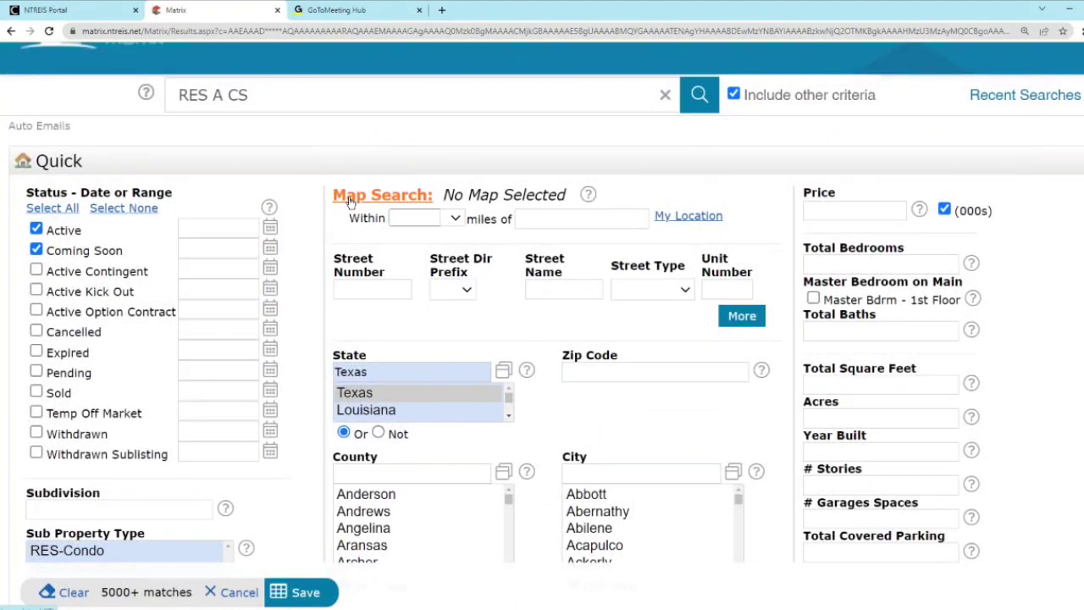
Open the map search window full screen and turn on the MLS Areas boundary layer.
left_click(350, 200)
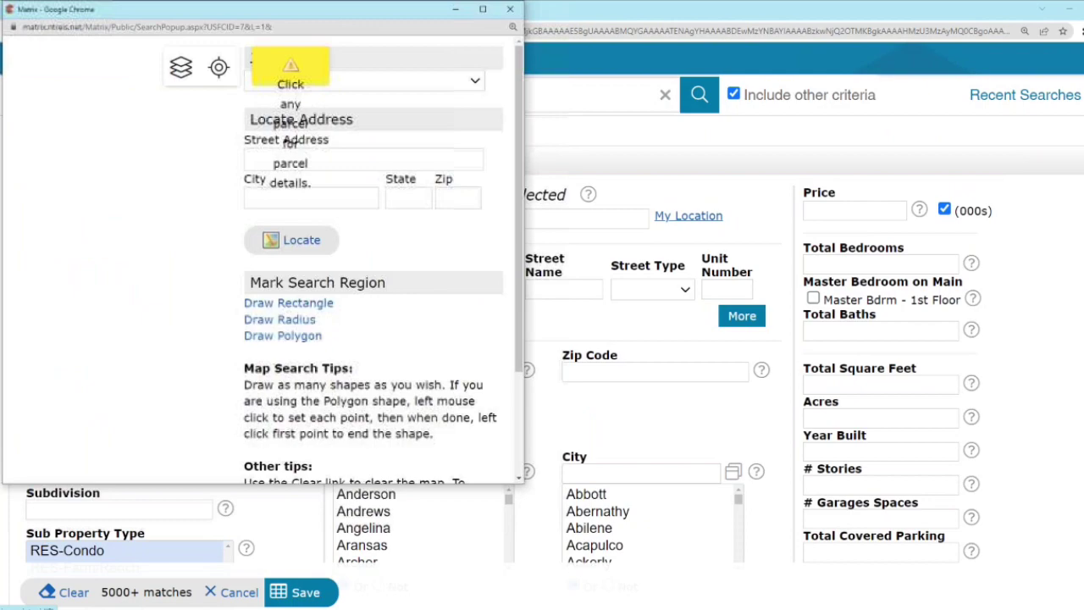
left_click_drag(334, 17, 509, 60)
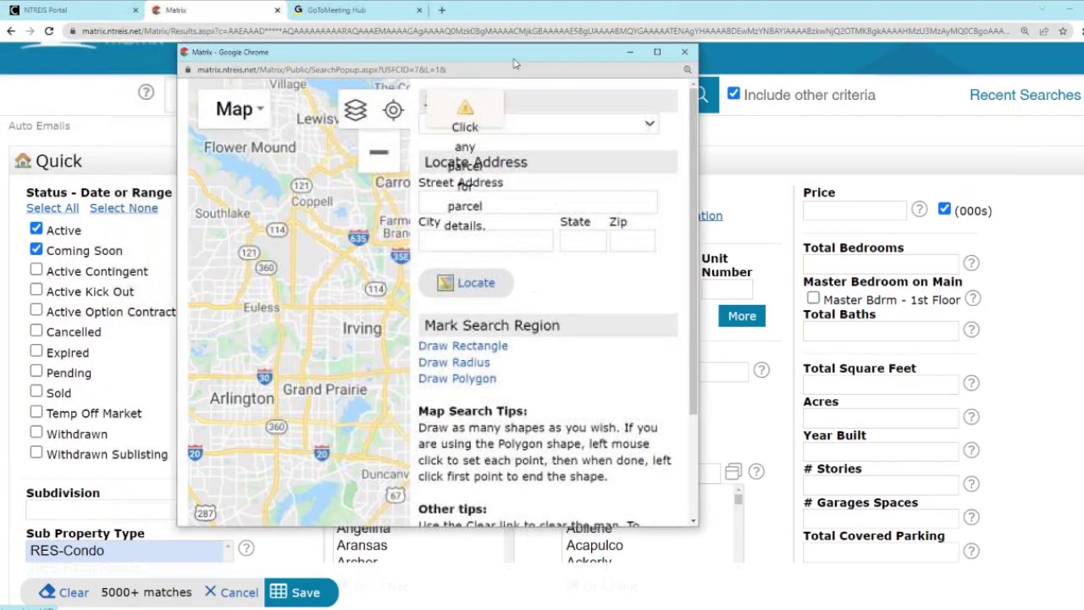
left_click(658, 54)
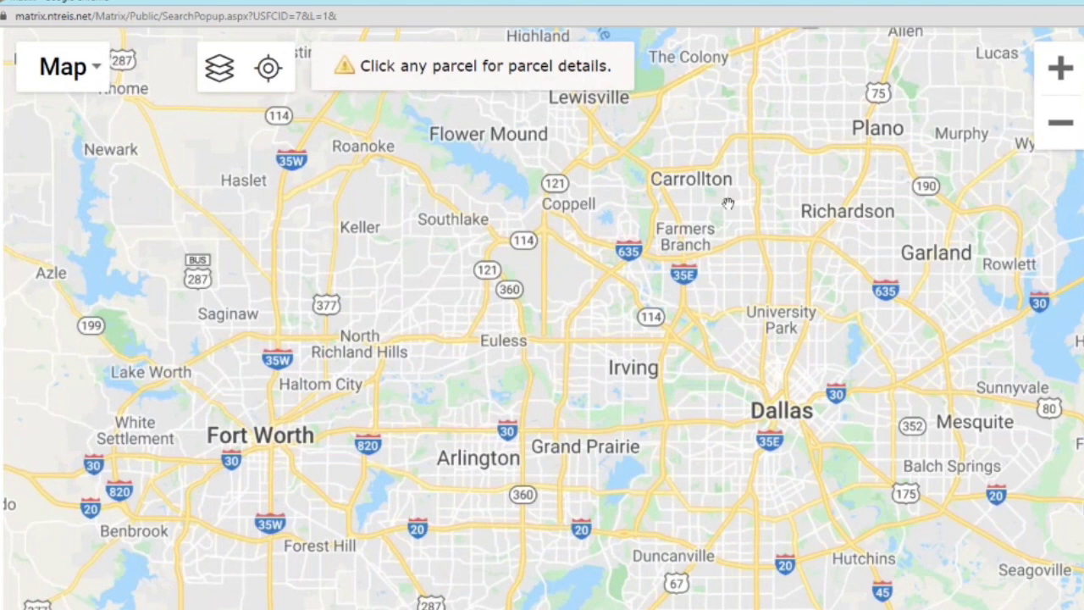
left_click(219, 74)
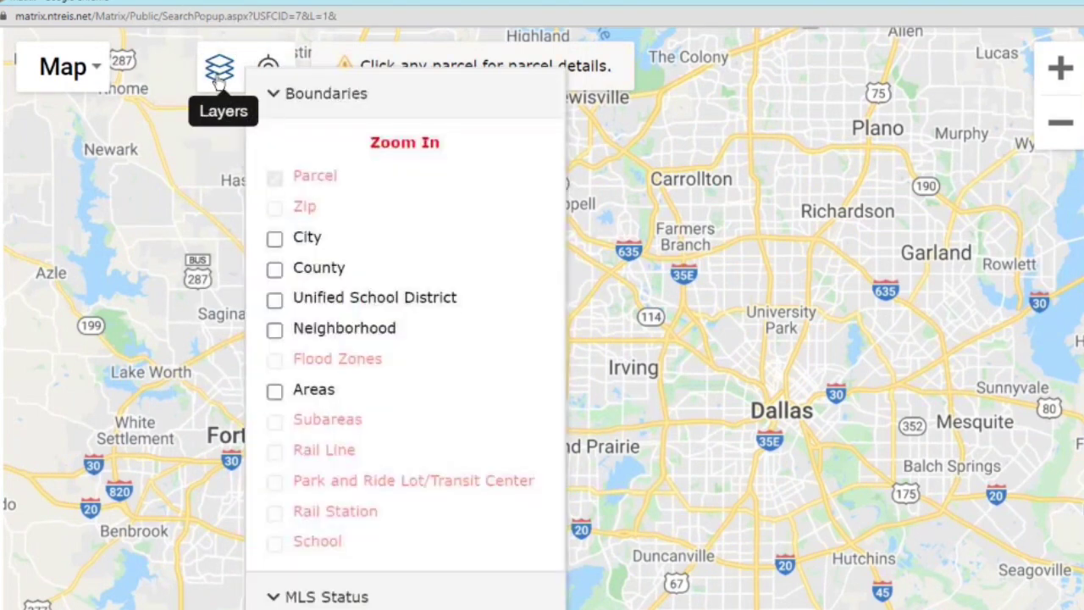
left_click(274, 393)
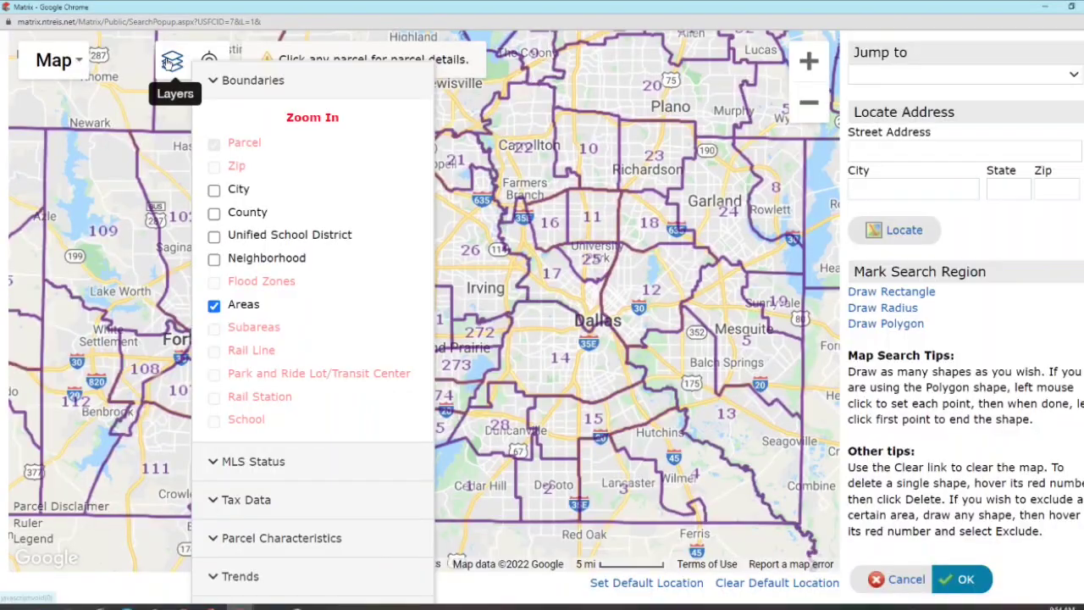
left_click(169, 63)
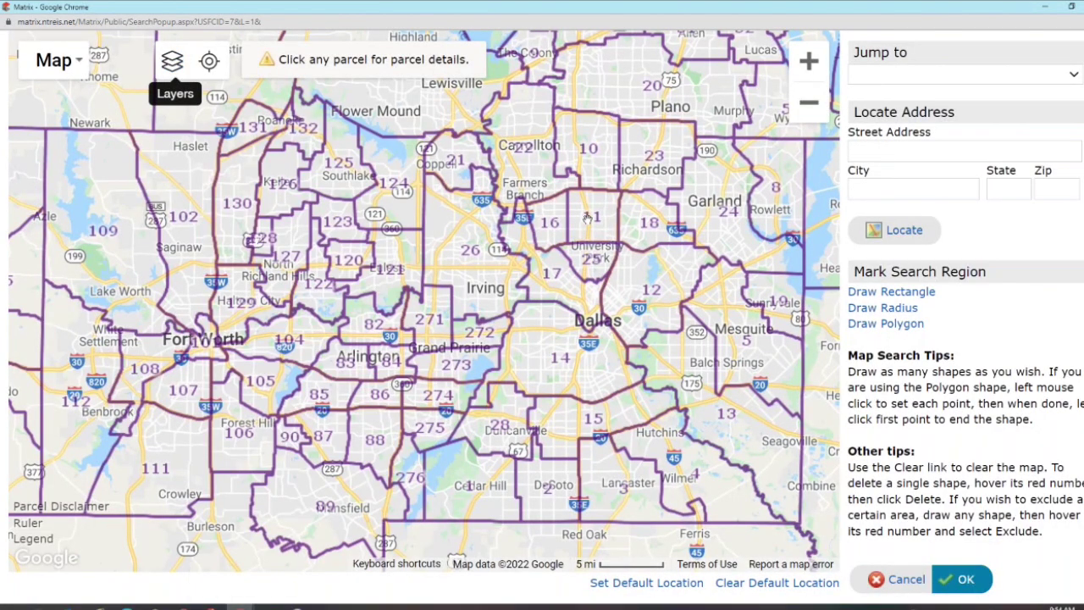
Zoom and pan the map until all of Area 11 in North Dallas is in view.
scroll(587, 218, "up", 2)
scroll(620, 233, "up", 1)
left_click_drag(620, 232, 582, 277)
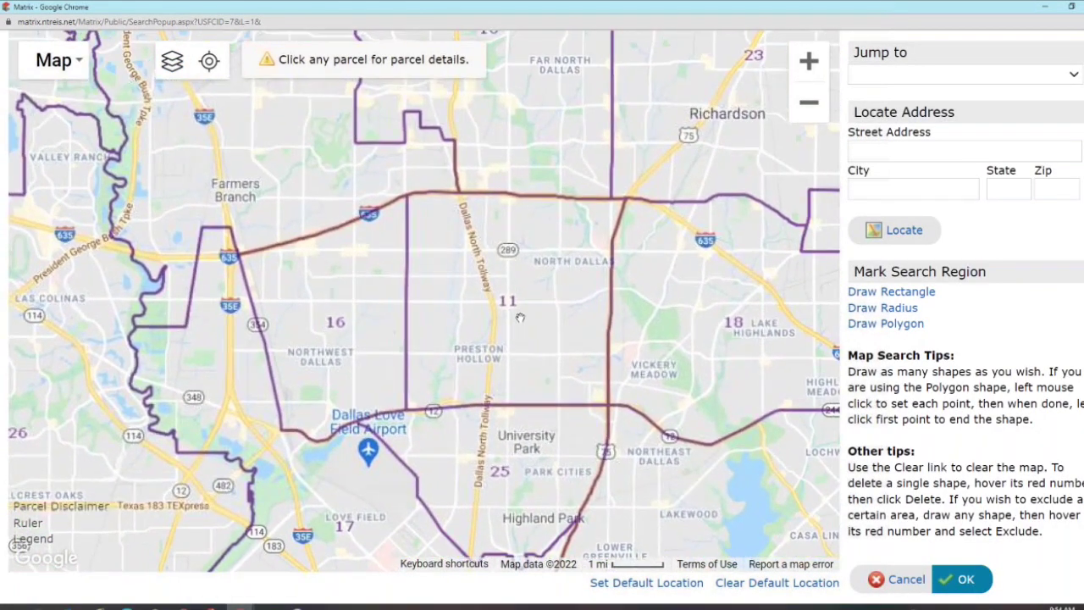
scroll(553, 310, "up", 1)
left_click_drag(553, 310, 510, 323)
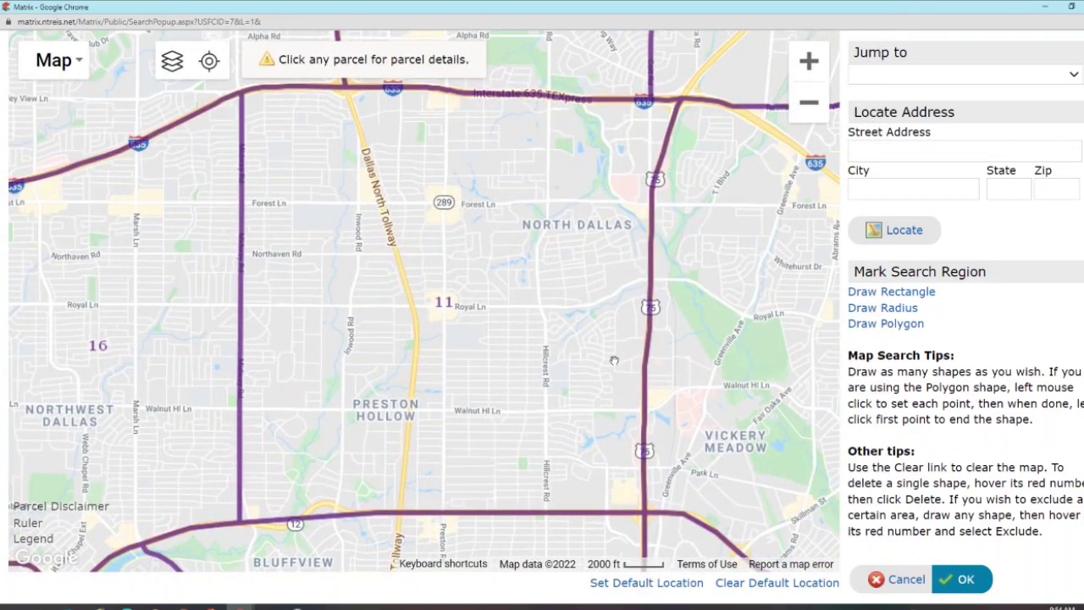
Trace Area 11 as a four-corner polygon along Midway Rd, I-635 and US-75, and apply it.
left_click(921, 320)
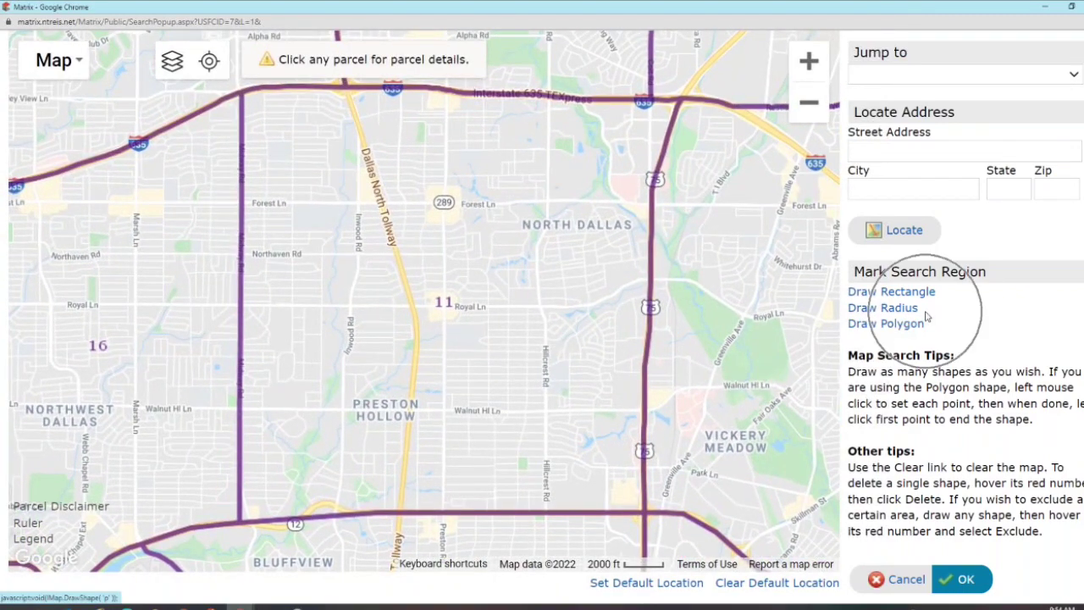
left_click(871, 325)
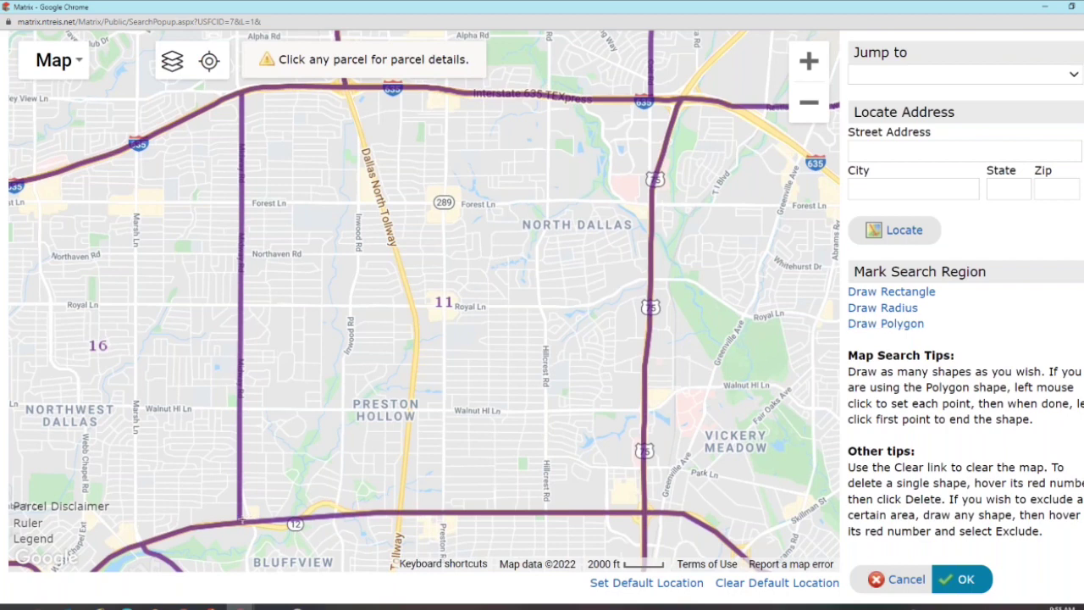
left_click(241, 520)
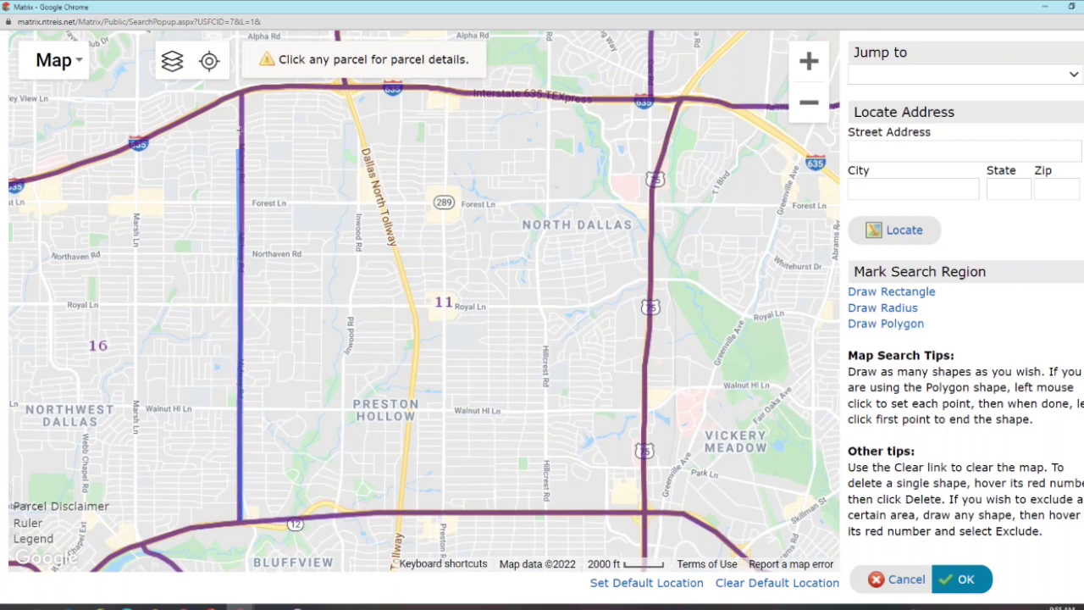
left_click(243, 91)
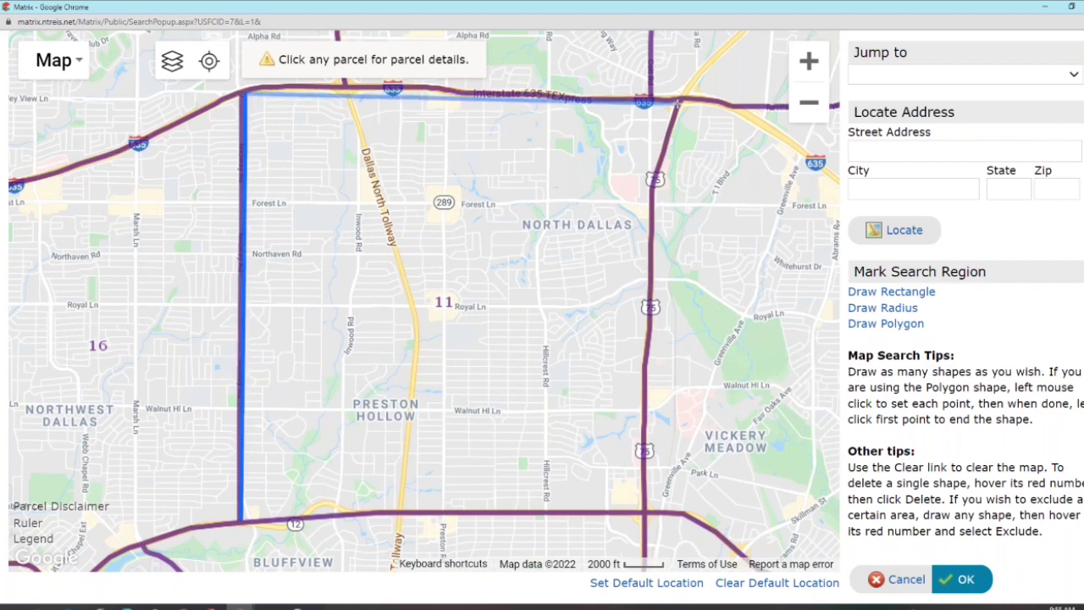
left_click(679, 99)
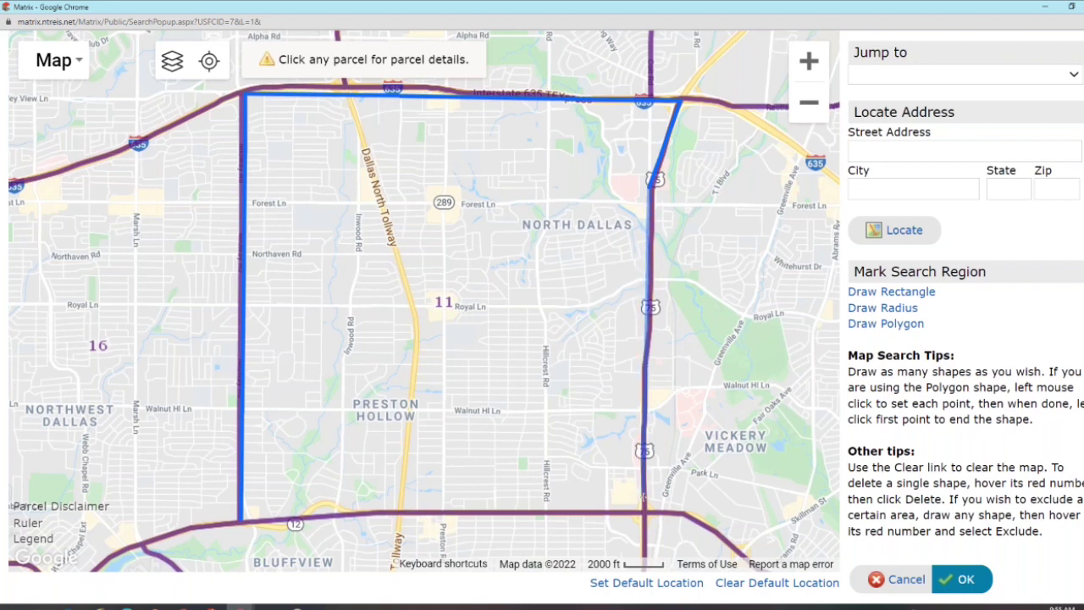
left_click(643, 511)
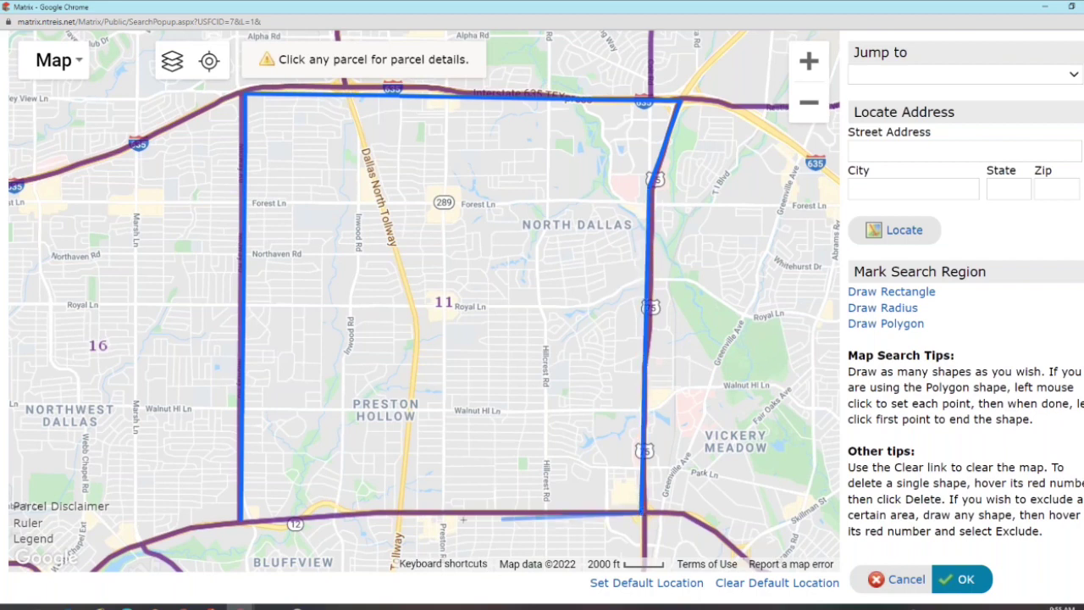
left_click(242, 519)
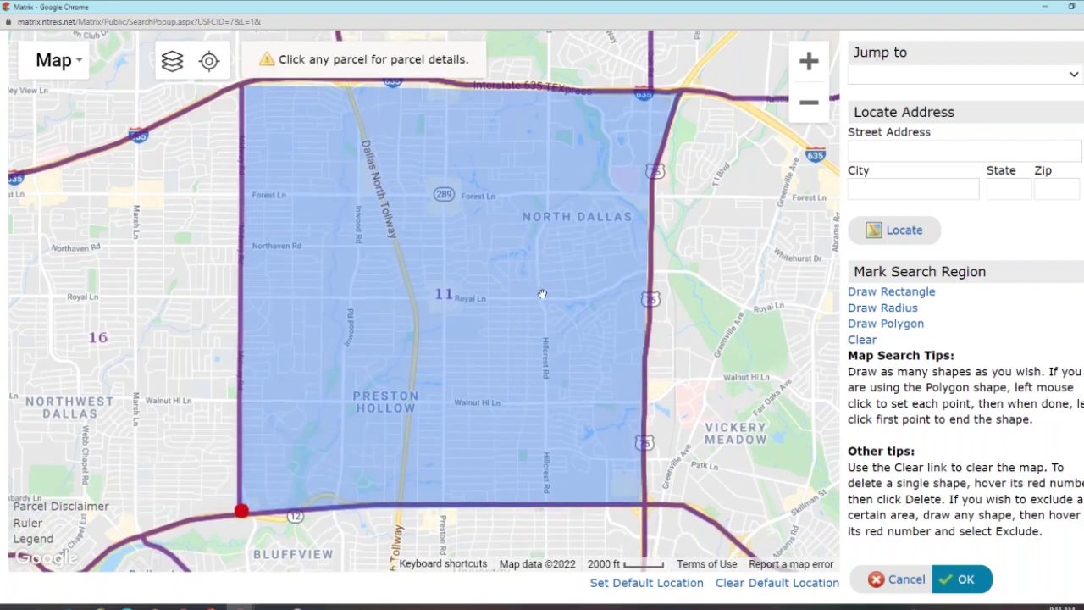
left_click(962, 580)
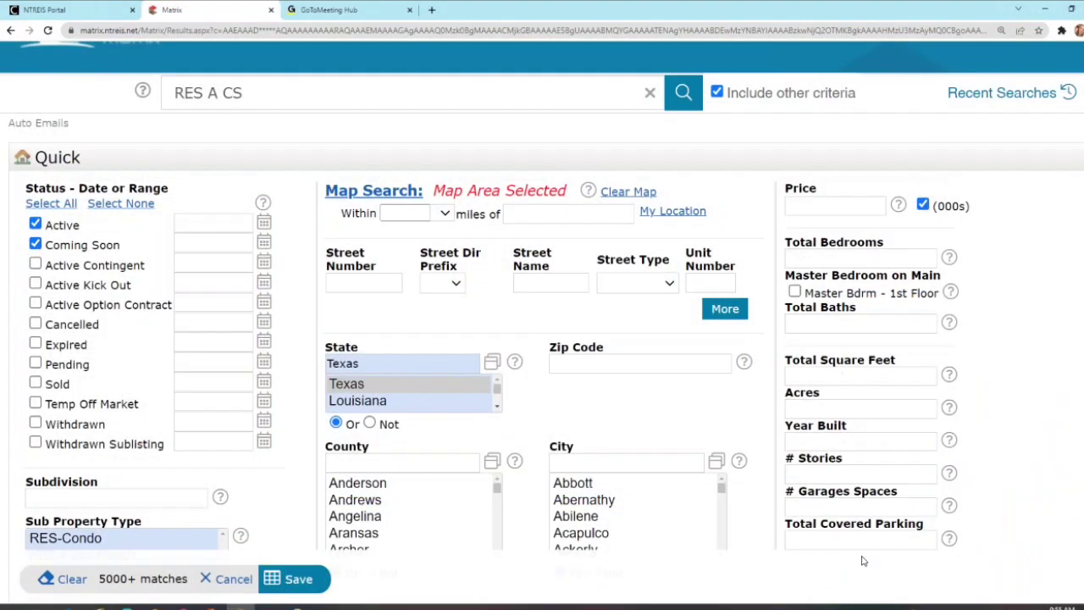
Refresh the map-area match count and save the revised criteria to the Area 11 auto email.
left_click(477, 209)
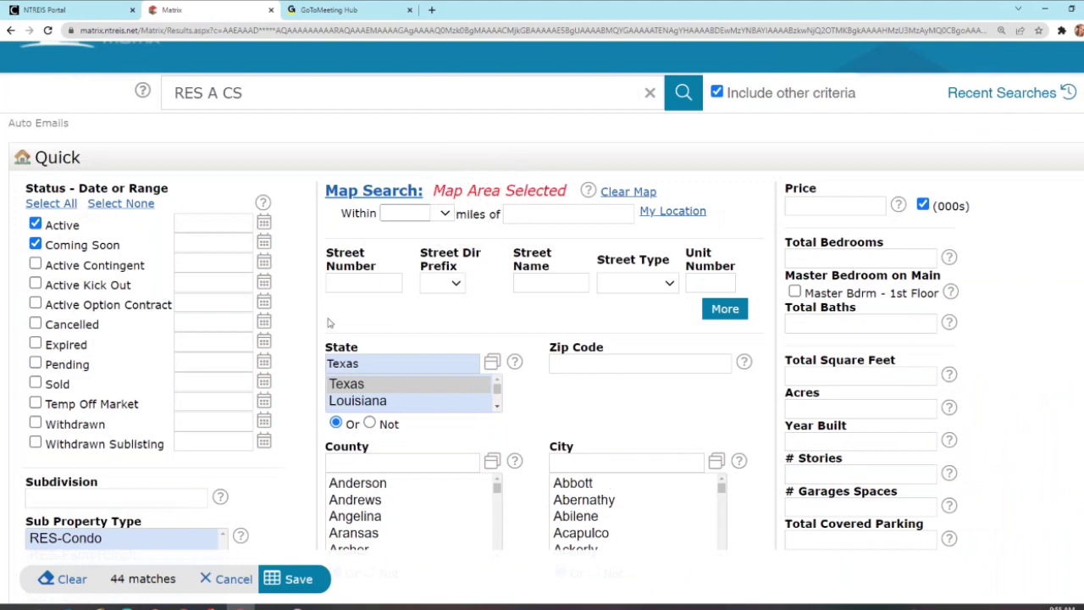
left_click(294, 583)
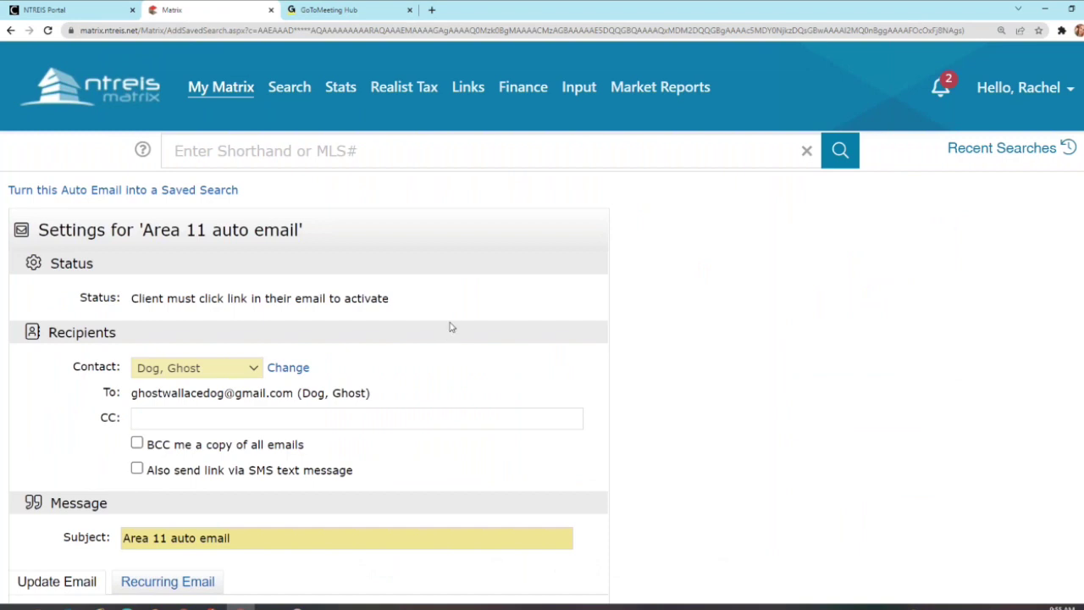
scroll(451, 327, "down", 3)
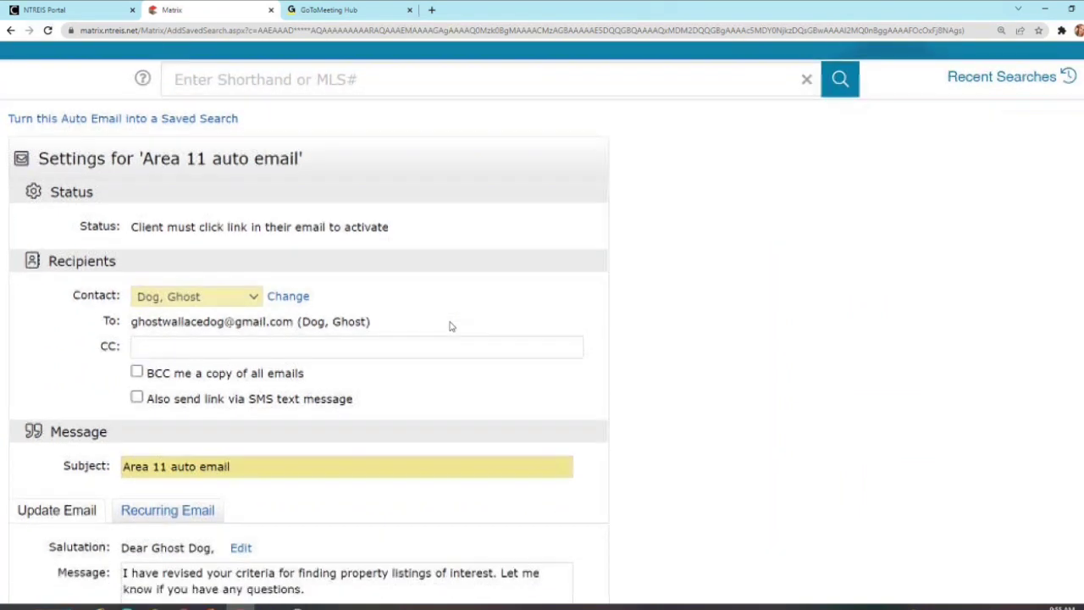
scroll(450, 327, "down", 1)
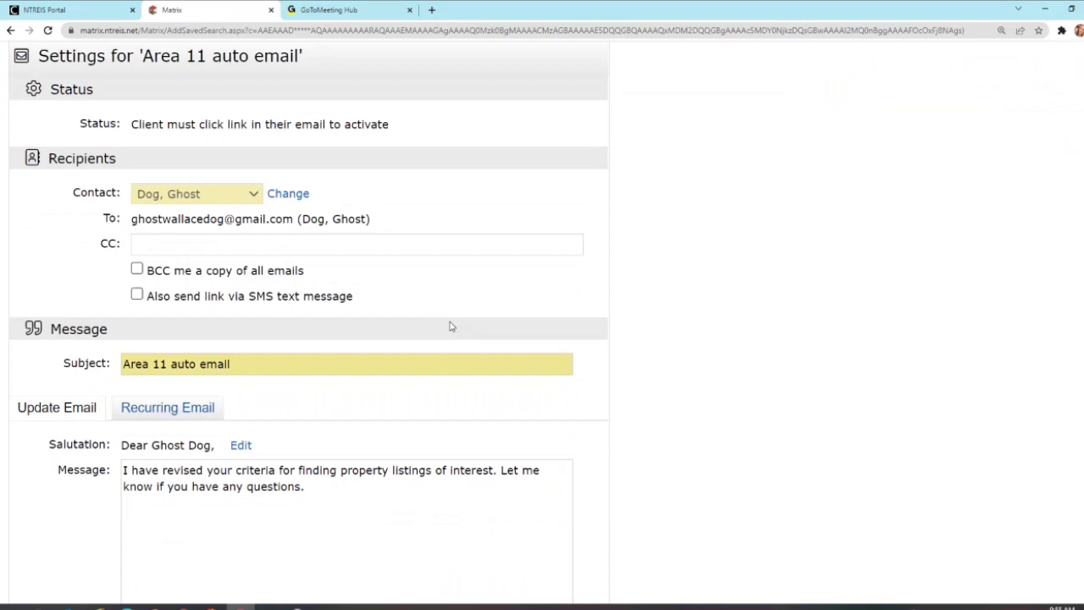
scroll(451, 327, "down", 10)
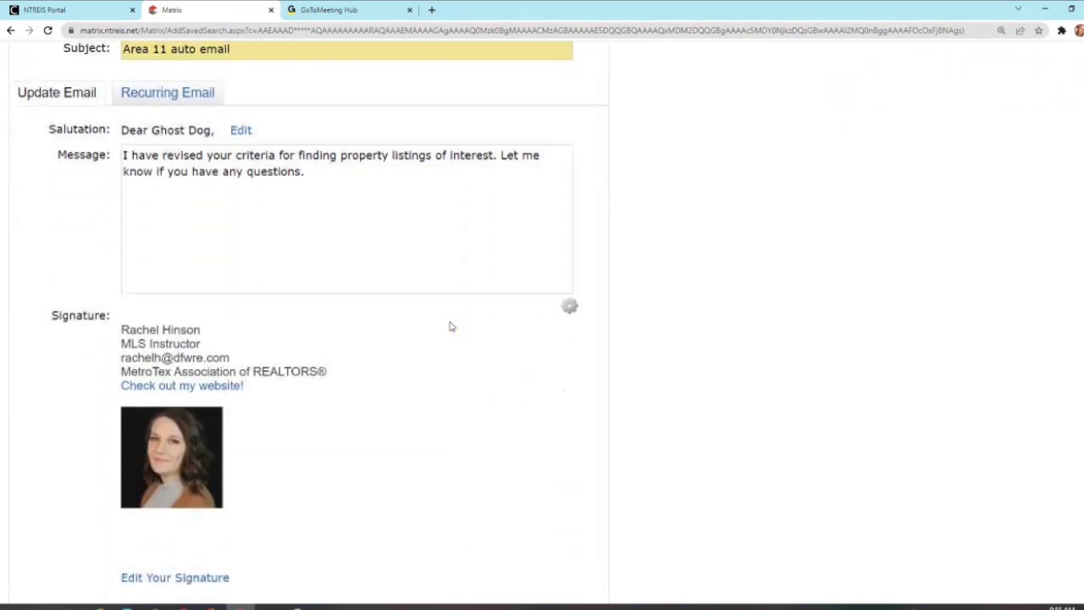
scroll(451, 327, "down", 11)
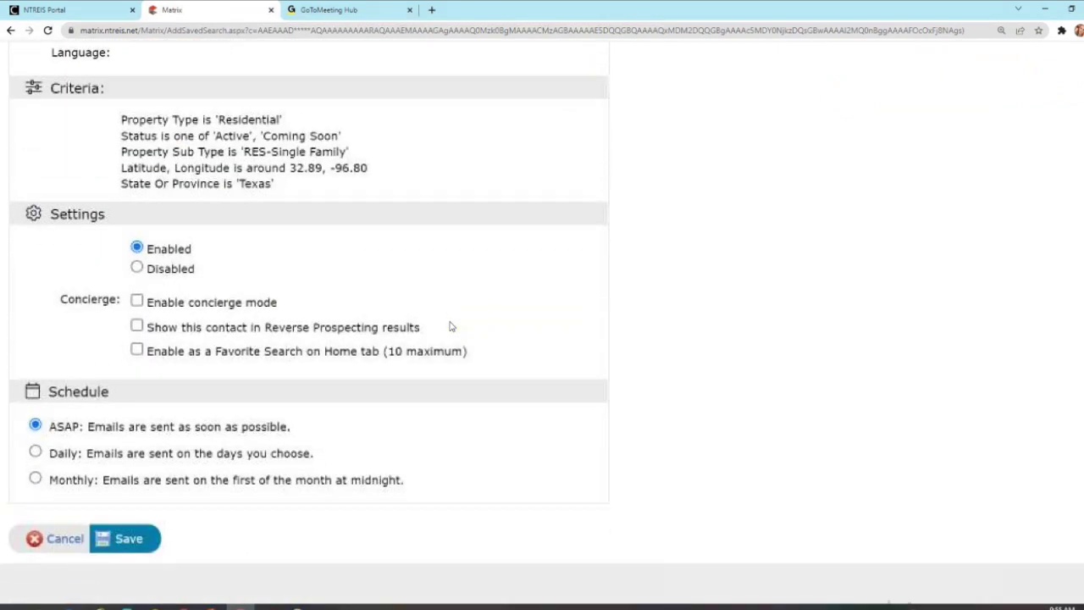
left_click(134, 468)
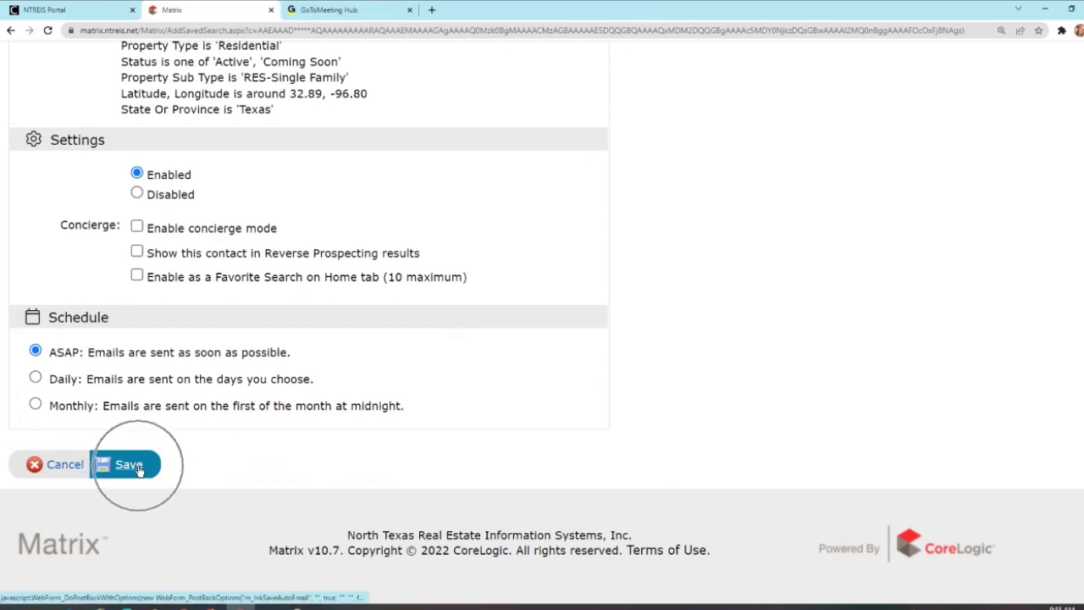
left_click(120, 467)
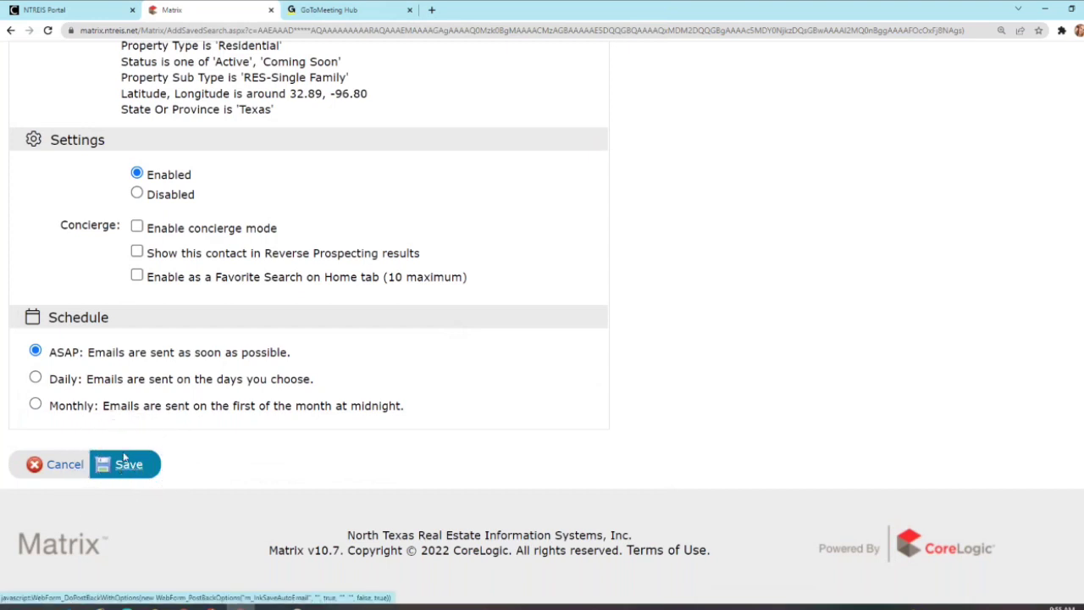
left_click(125, 467)
left_click(125, 468)
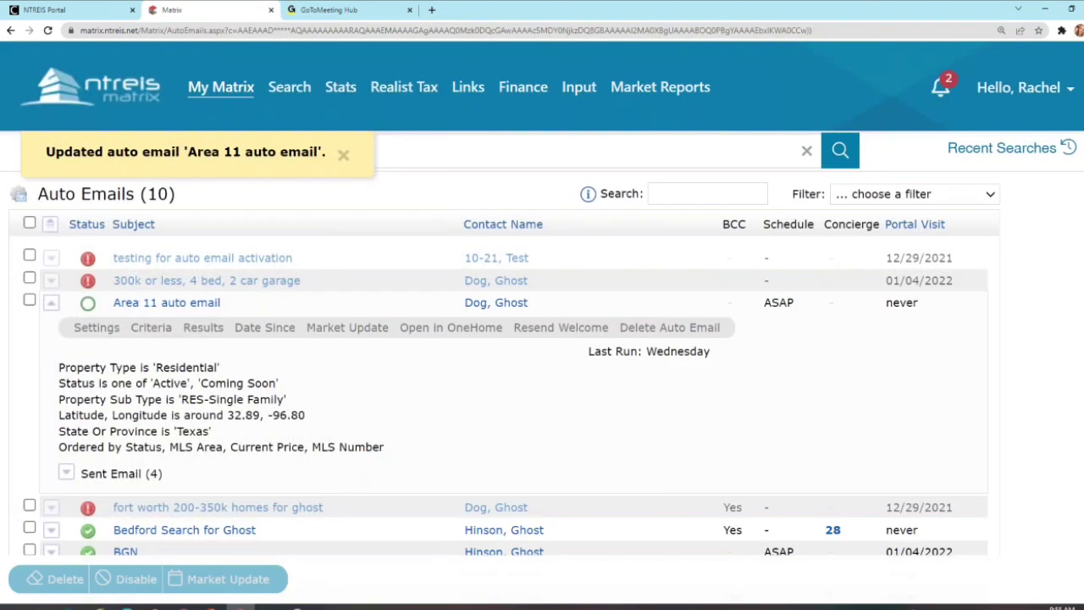
Dismiss the update notice, collapse the Area 11 auto email row, and return to the ntreis home page.
left_click(248, 171)
left_click(206, 304)
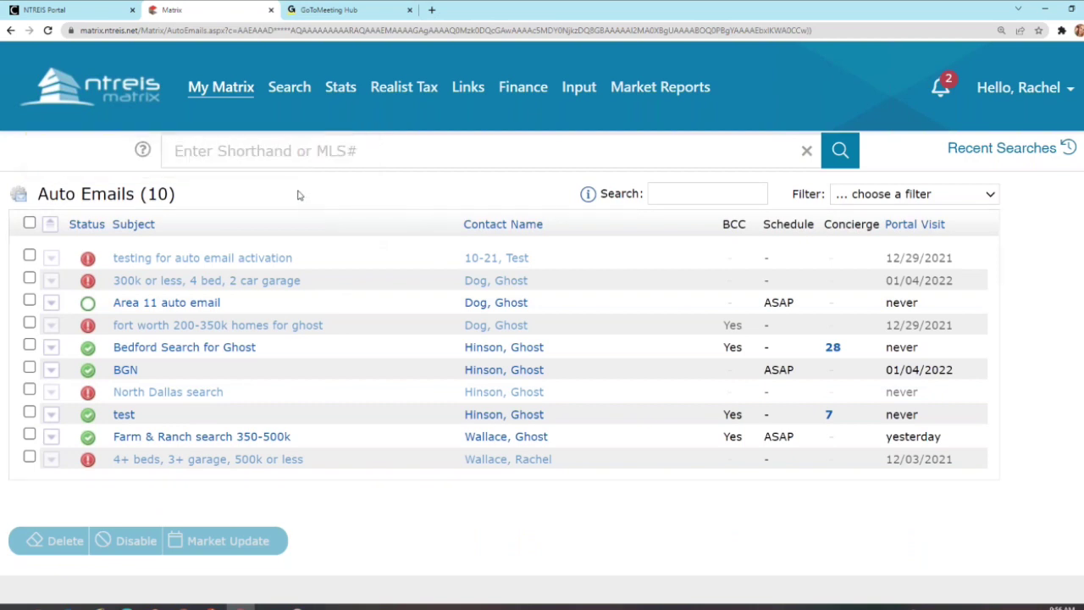
left_click(129, 96)
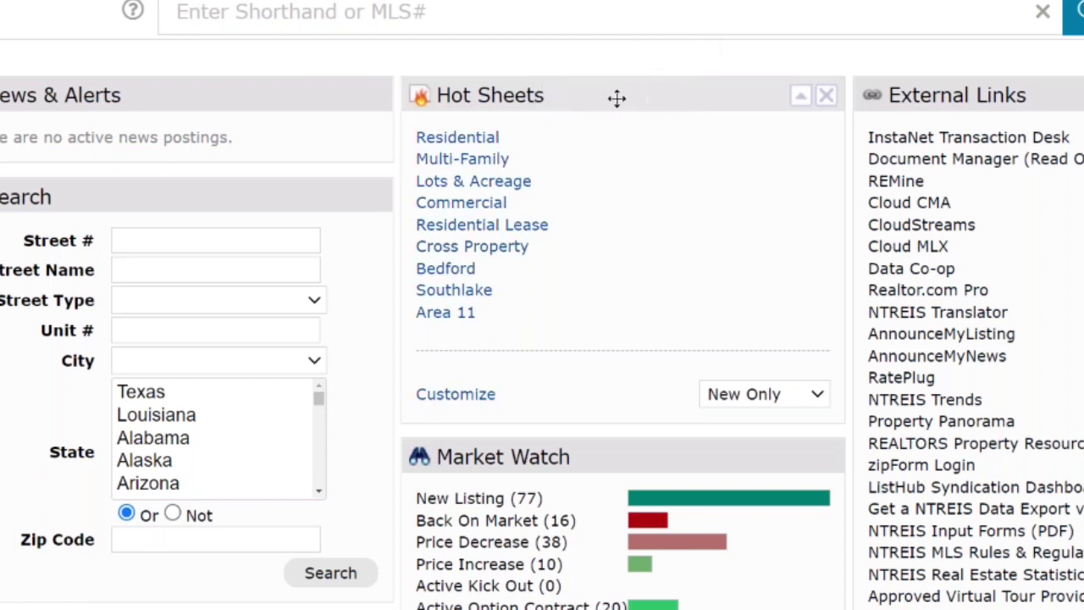
In Manage Hot Sheets, select the Area 11 hot sheet and open its criteria for editing.
left_click(472, 394)
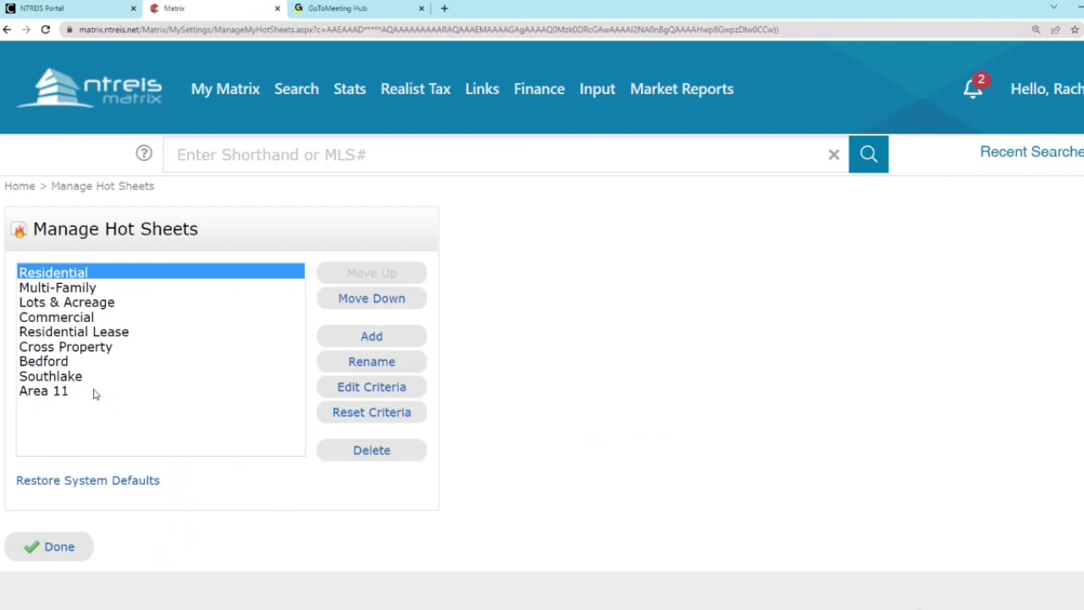
left_click(50, 390)
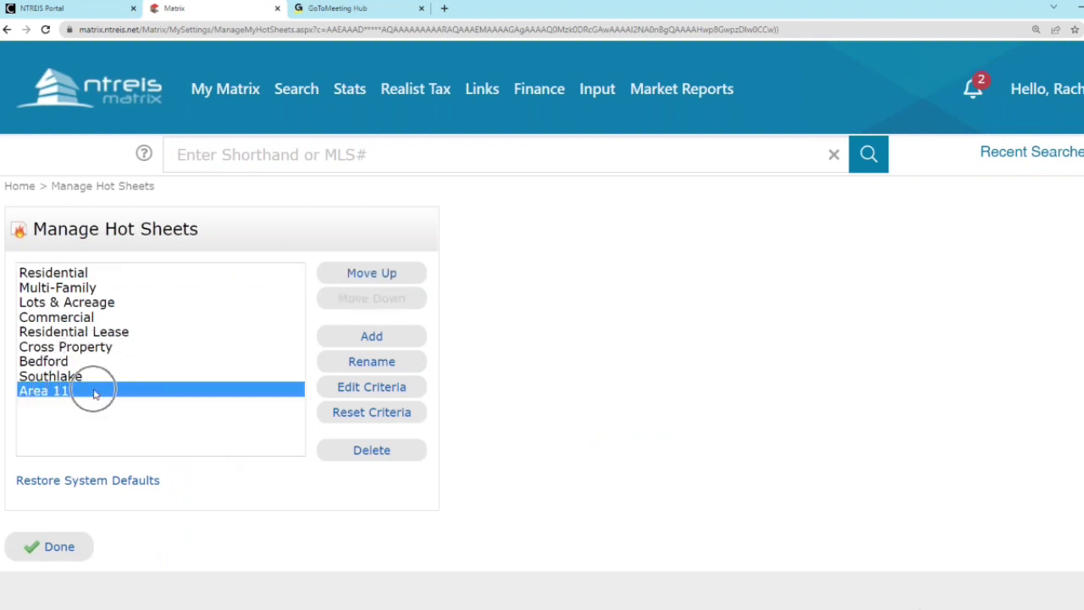
left_click(401, 394)
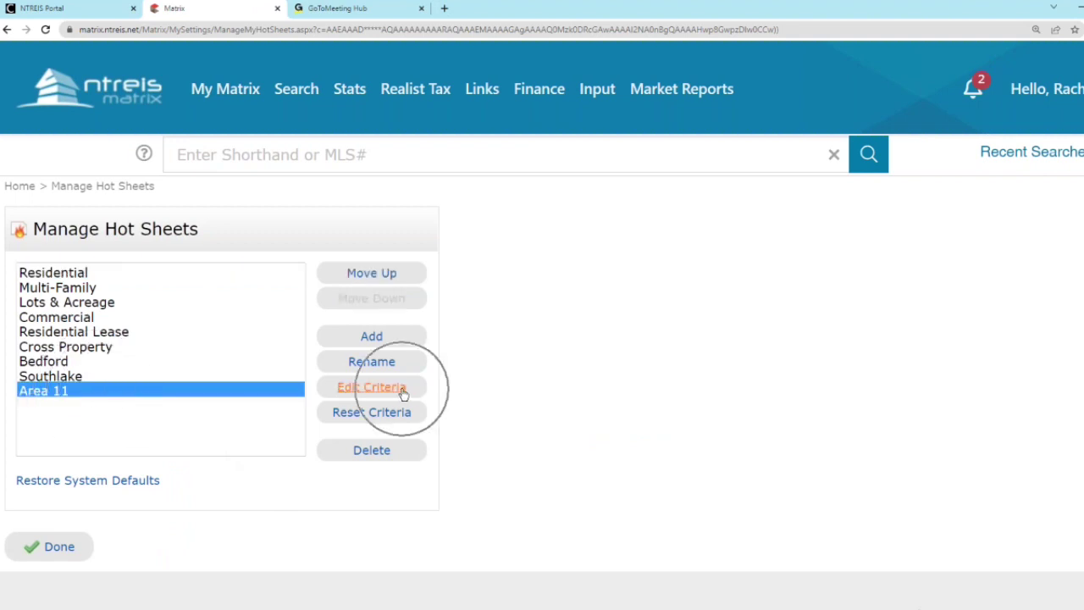
left_click(403, 395)
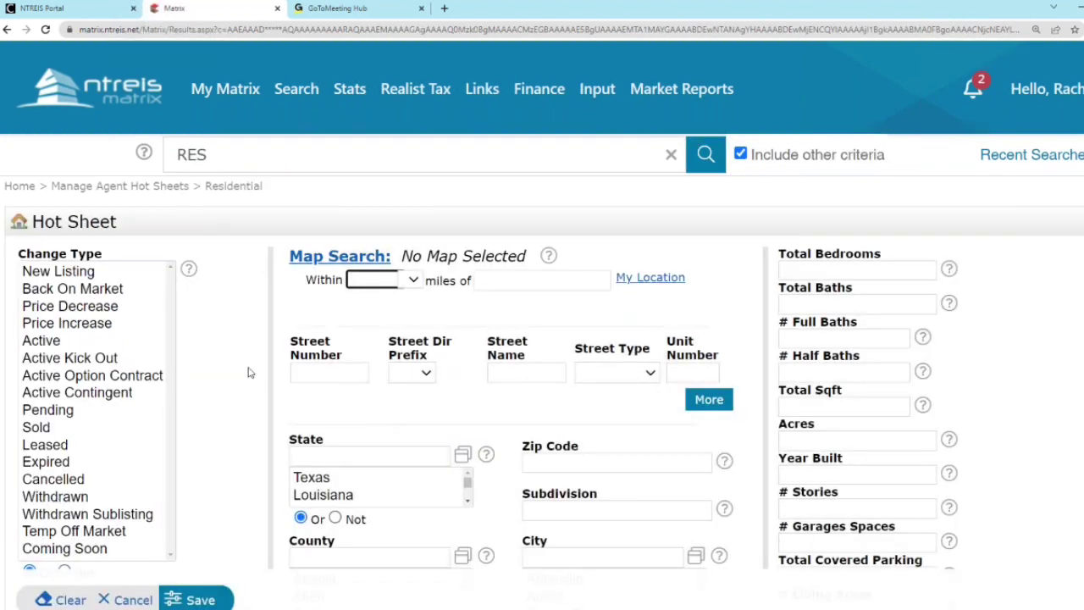
Delete the '11 - DALLAS NORTH' value from the hot sheet's Area field.
scroll(248, 372, "down", 4)
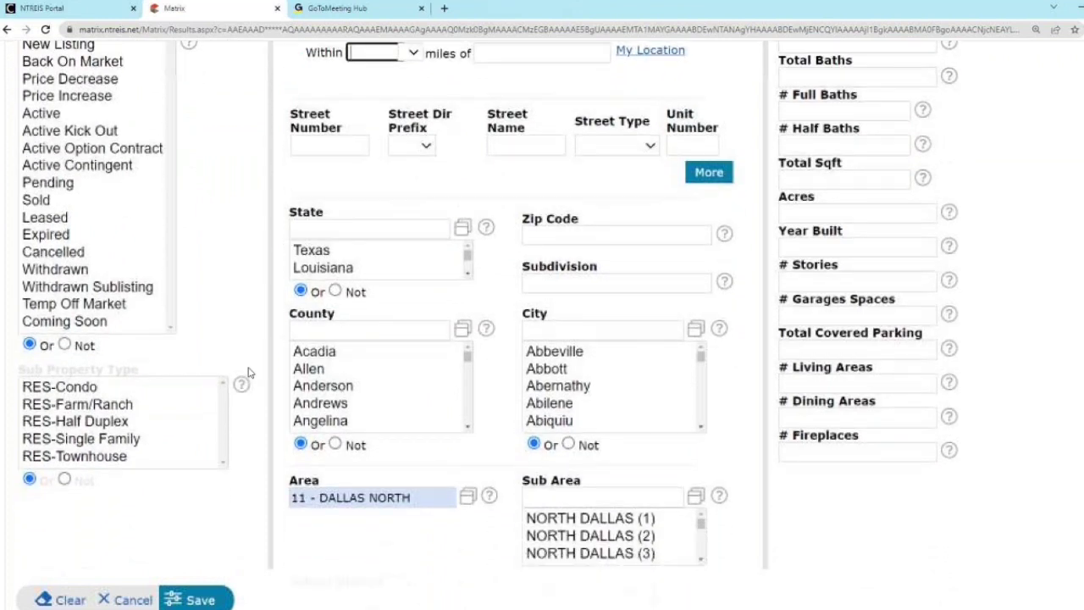
scroll(254, 377, "down", 1)
left_click(284, 373)
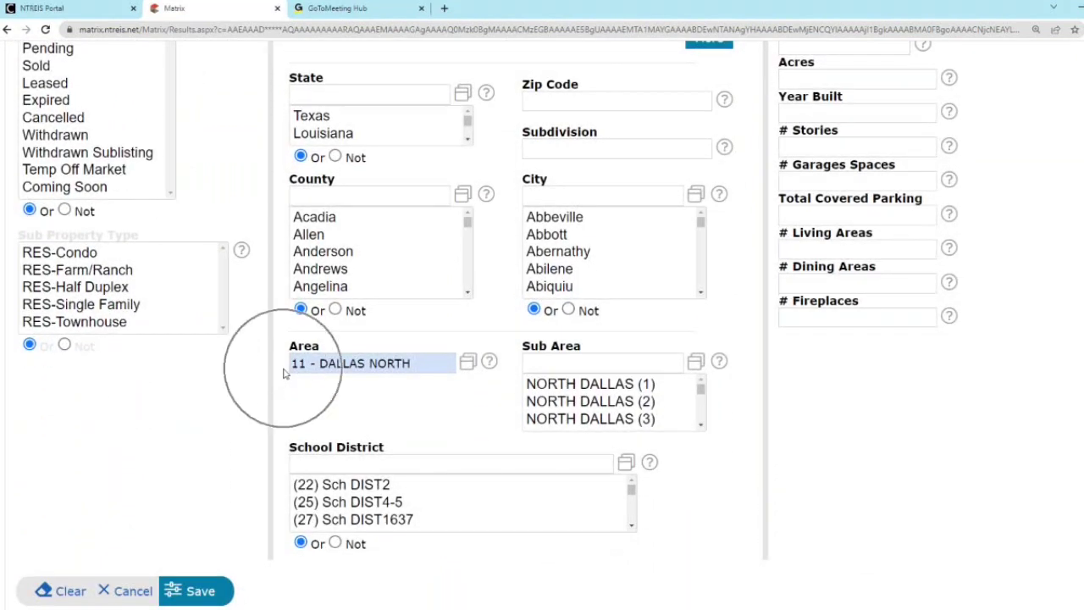
left_click(419, 365)
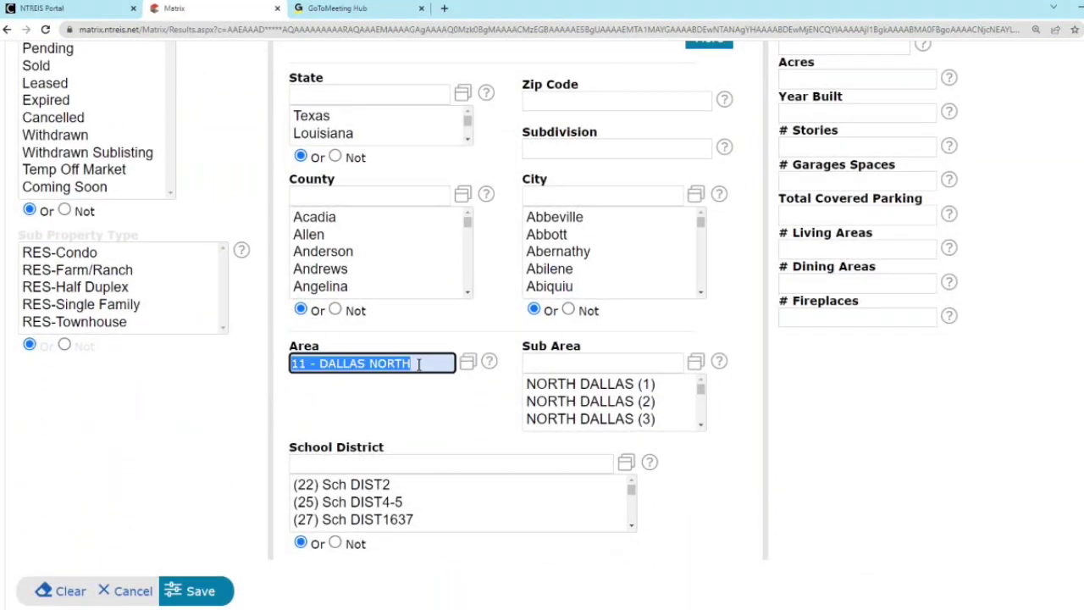
key("BackSpace")
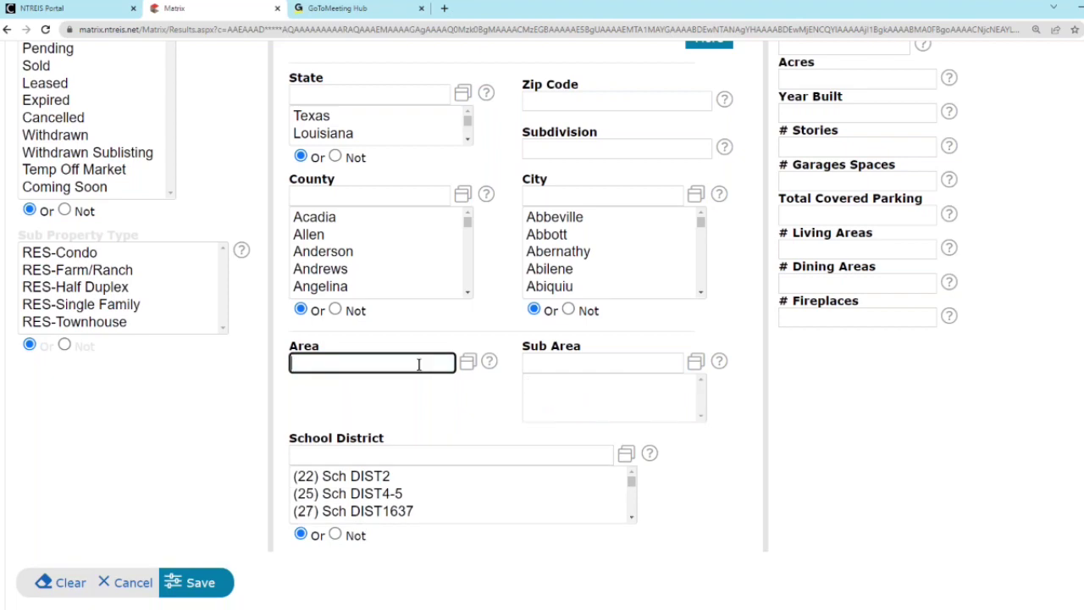
scroll(447, 364, "up", 2)
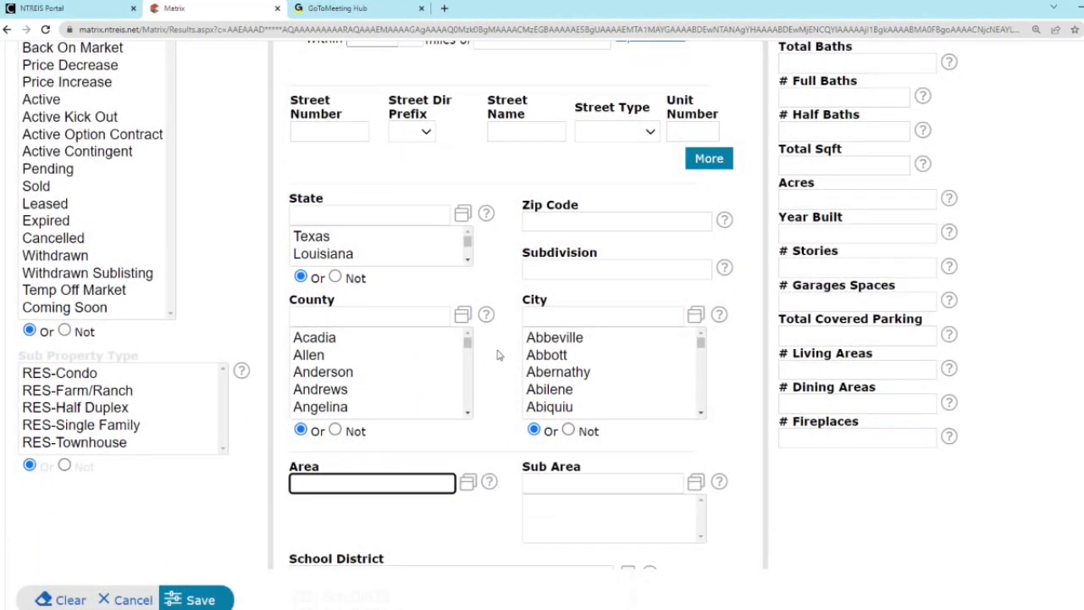
left_click(547, 307)
left_click(532, 208)
left_click(532, 209)
scroll(498, 280, "up", 3)
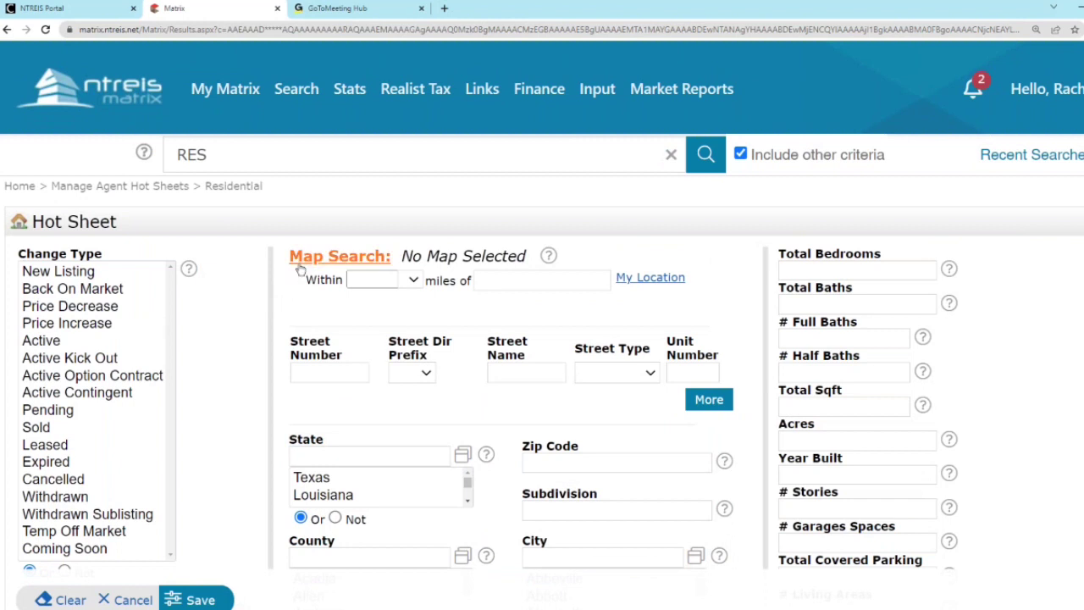
Open the map search window full screen with the MLS Areas boundary layer turned on.
left_click(309, 263)
left_click(309, 263)
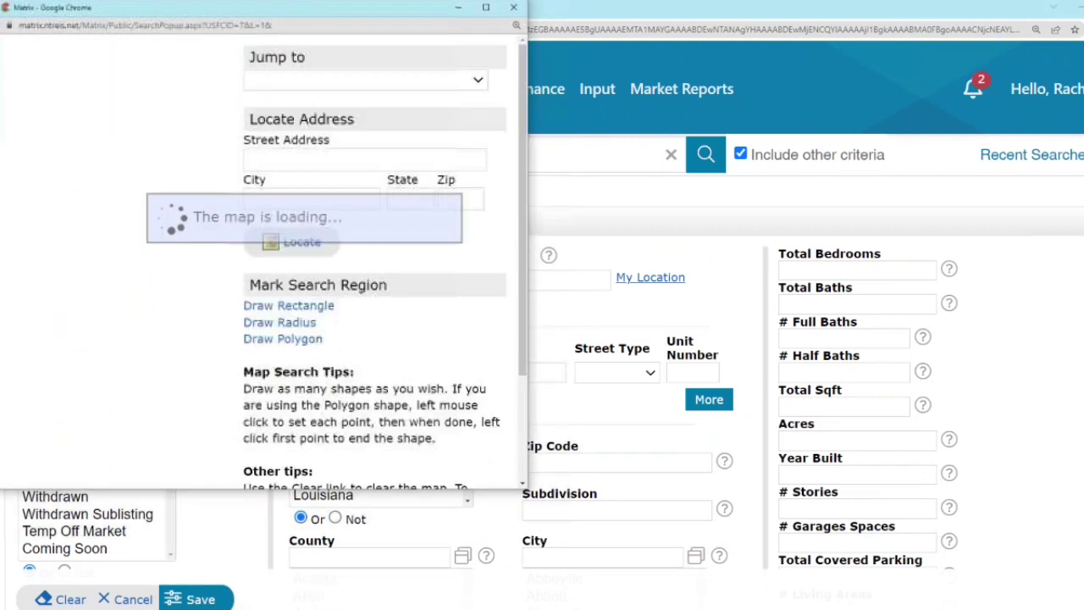
left_click_drag(332, 15, 562, 68)
left_click(717, 61)
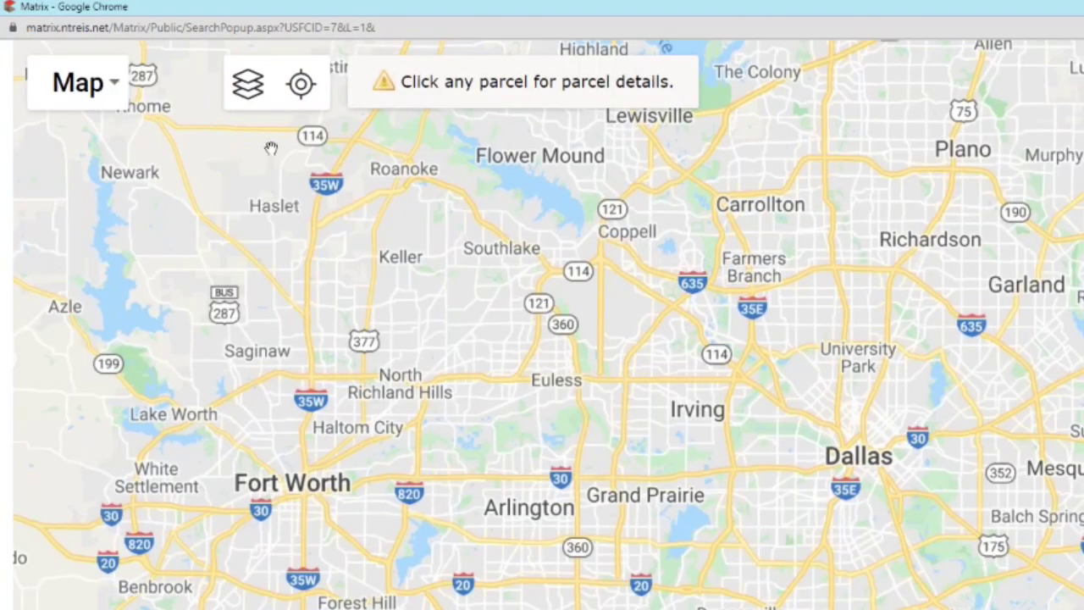
left_click(248, 97)
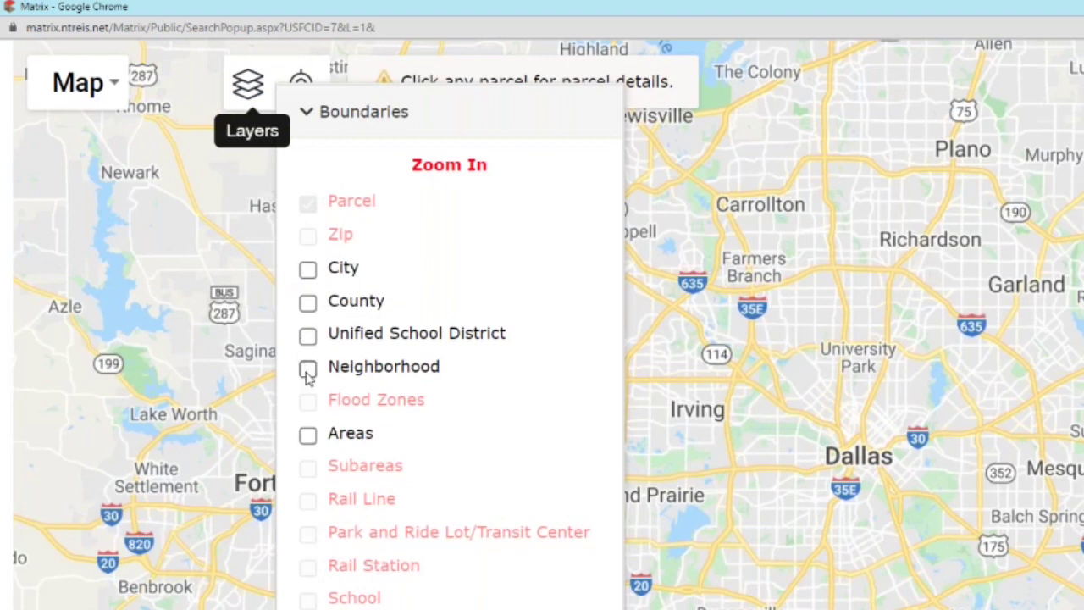
left_click(308, 435)
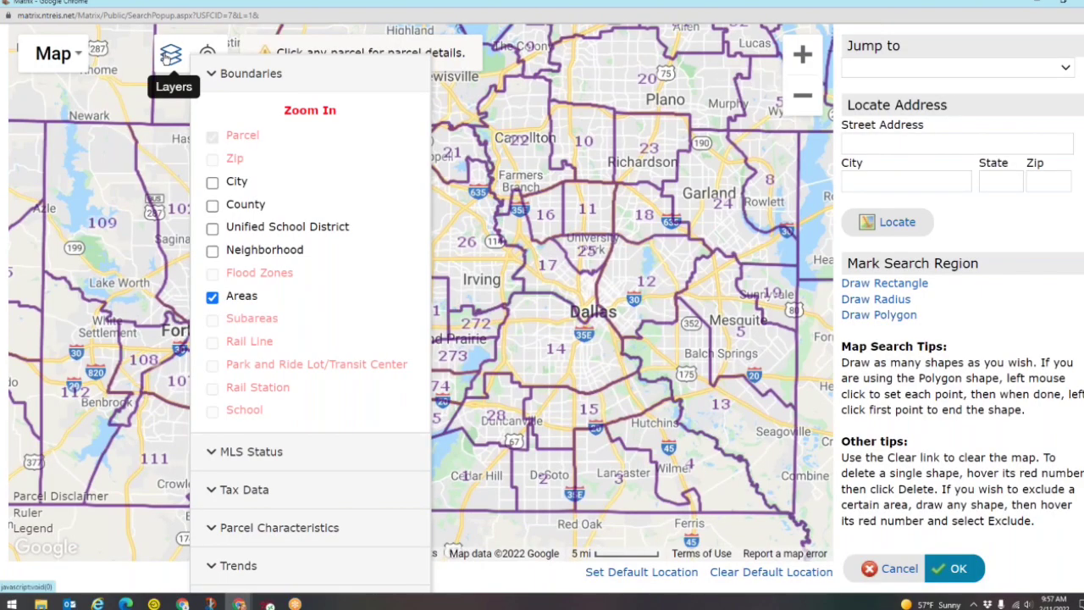
left_click(248, 83)
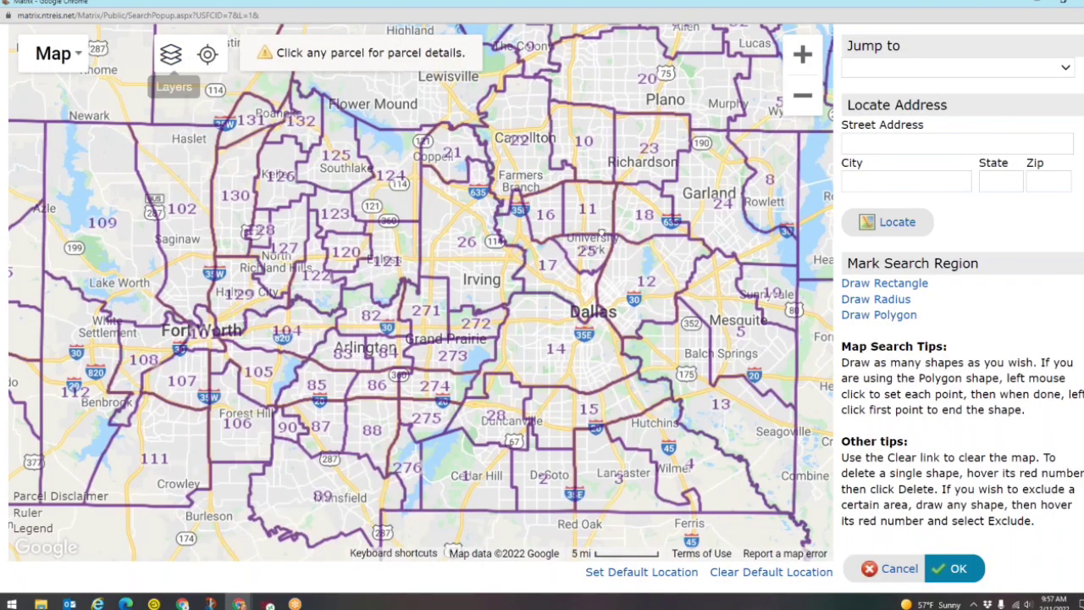
Zoom the map in on Area 11 in North Dallas.
scroll(579, 234, "up", 1)
scroll(579, 233, "down", 1)
scroll(580, 234, "up", 2)
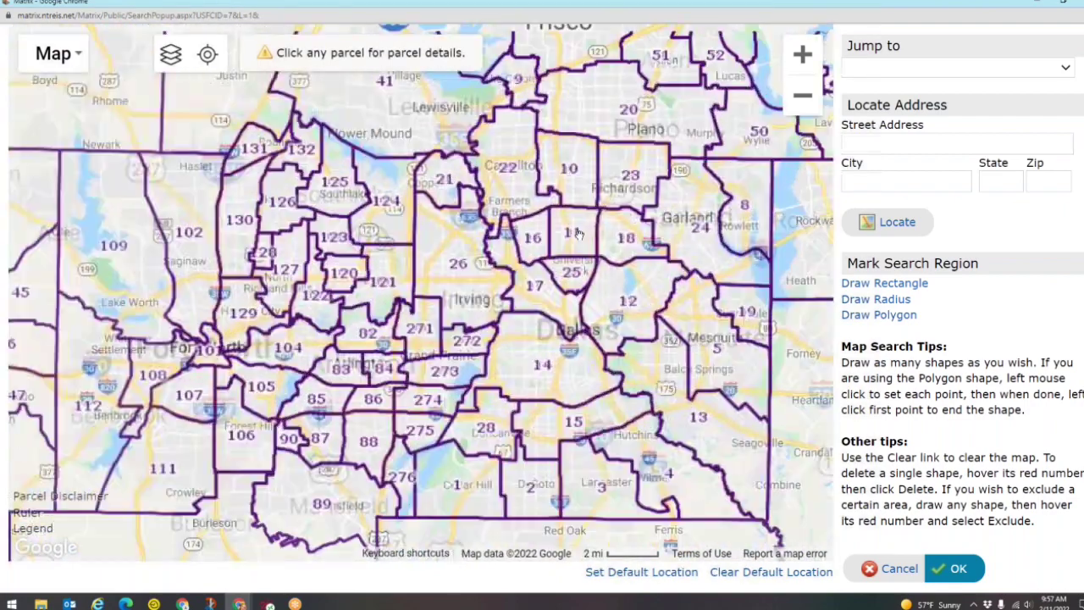
scroll(579, 234, "up", 1)
scroll(525, 287, "up", 1)
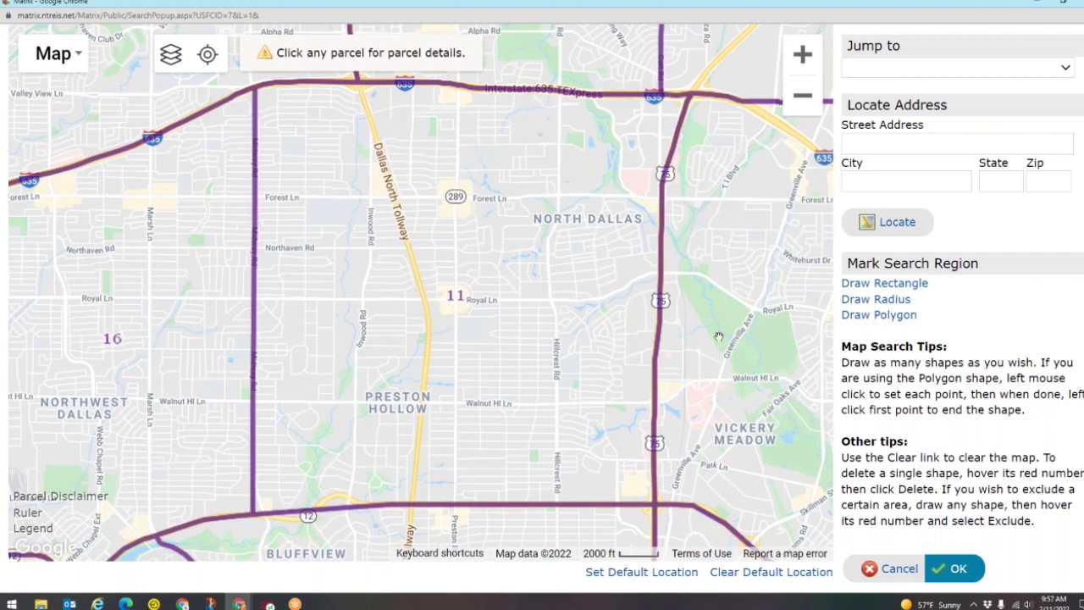
Trace Area 11 as a polygon through Midway/Hwy 12, Hwy 75/Hwy 12, Hwy 75/I-635 and I-635/Midway, then confirm.
left_click(899, 319)
left_click(254, 512)
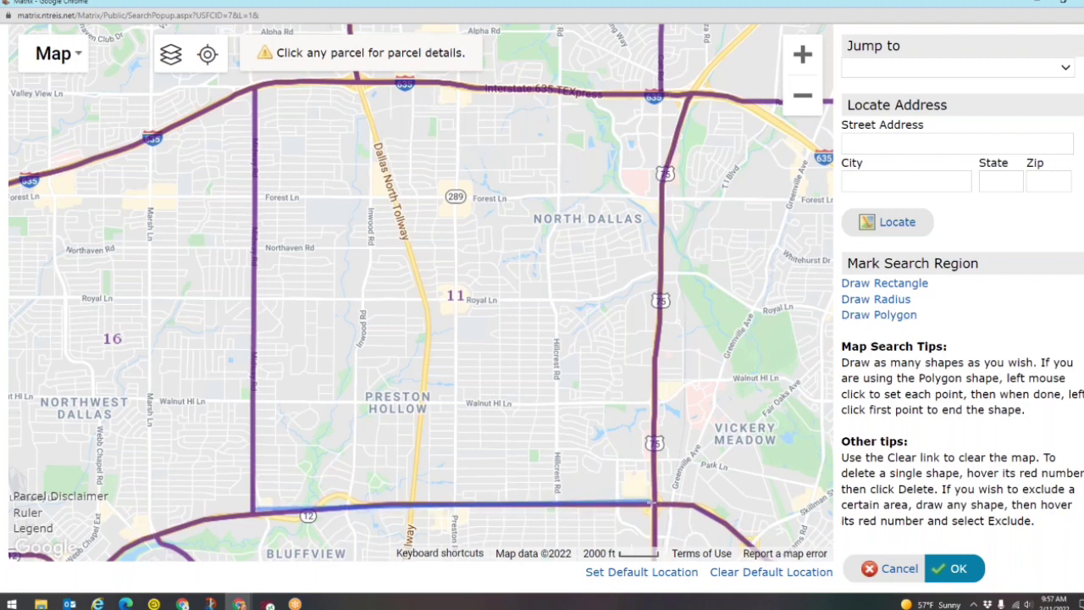
left_click(656, 503)
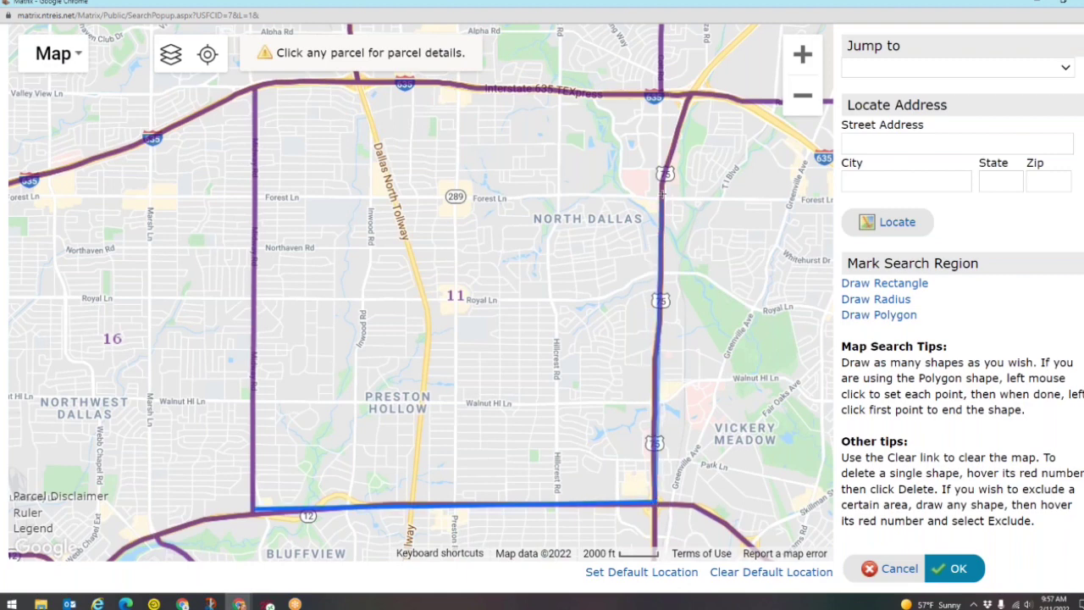
left_click(664, 171)
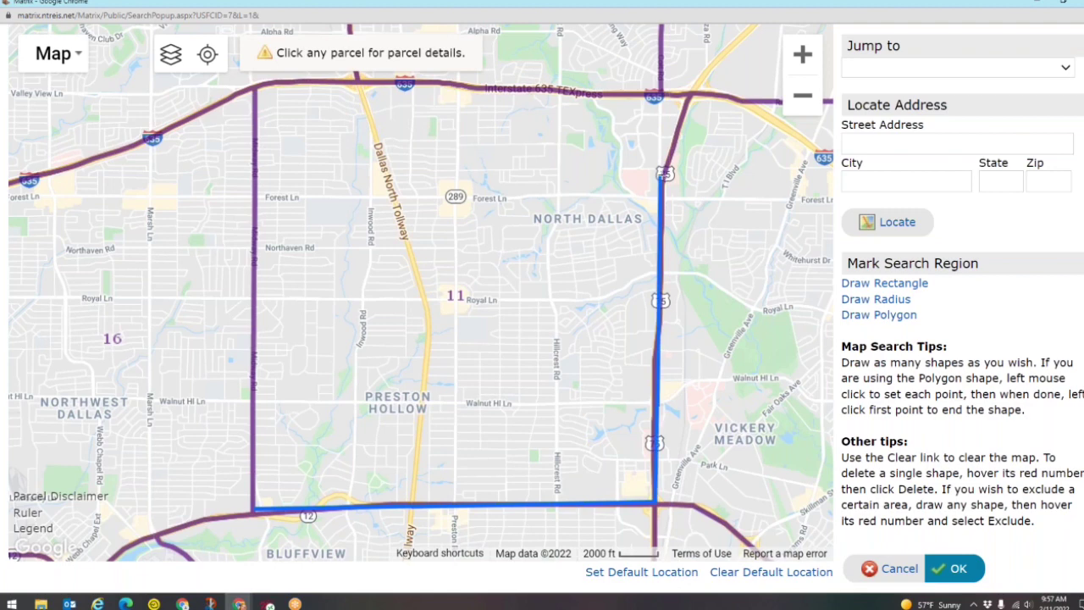
left_click(687, 96)
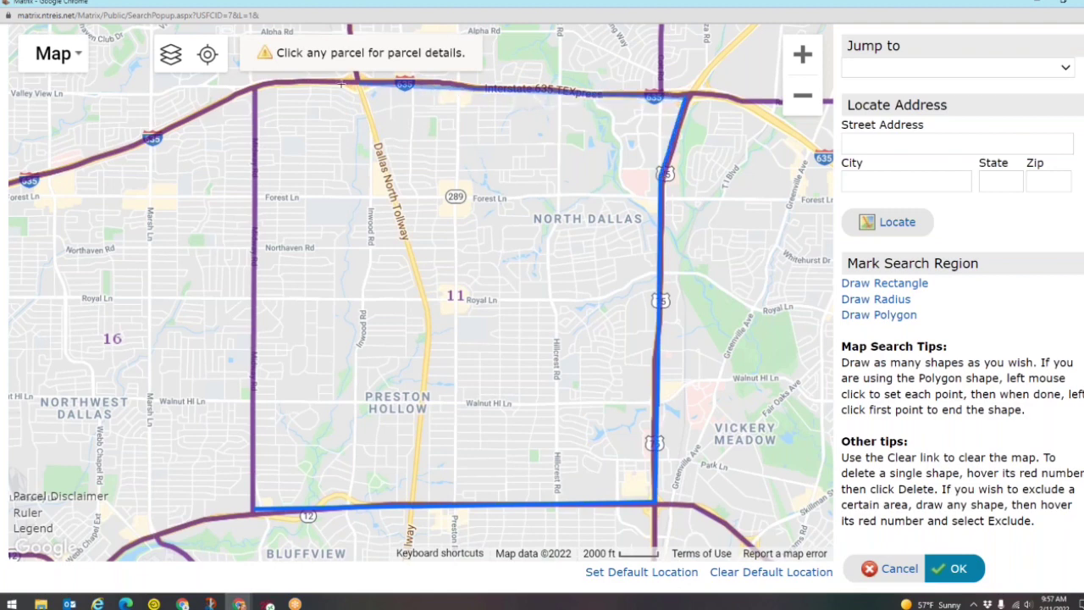
left_click(255, 85)
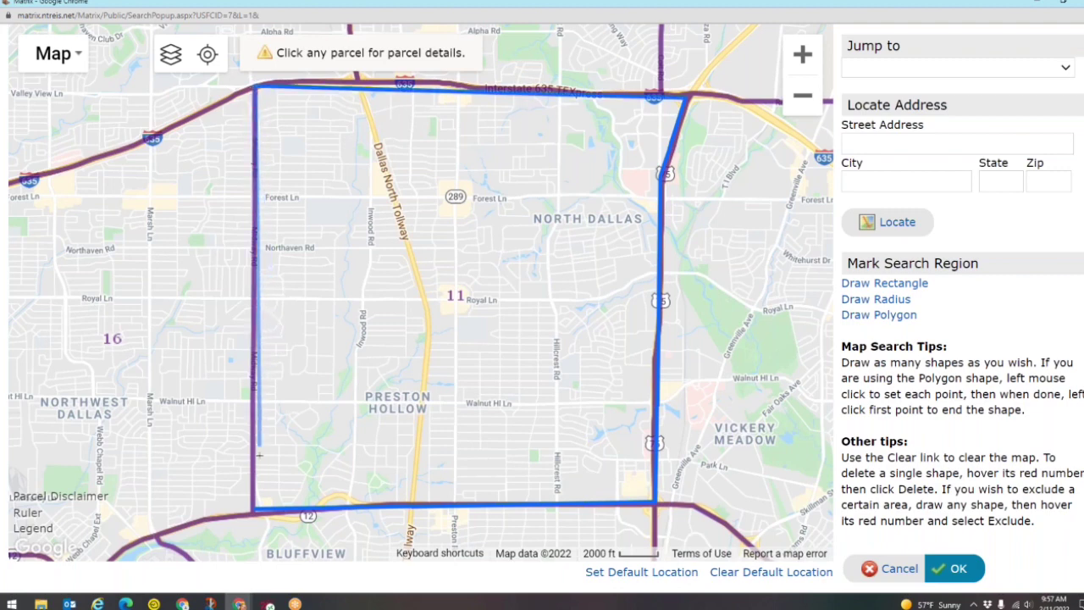
left_click(257, 512)
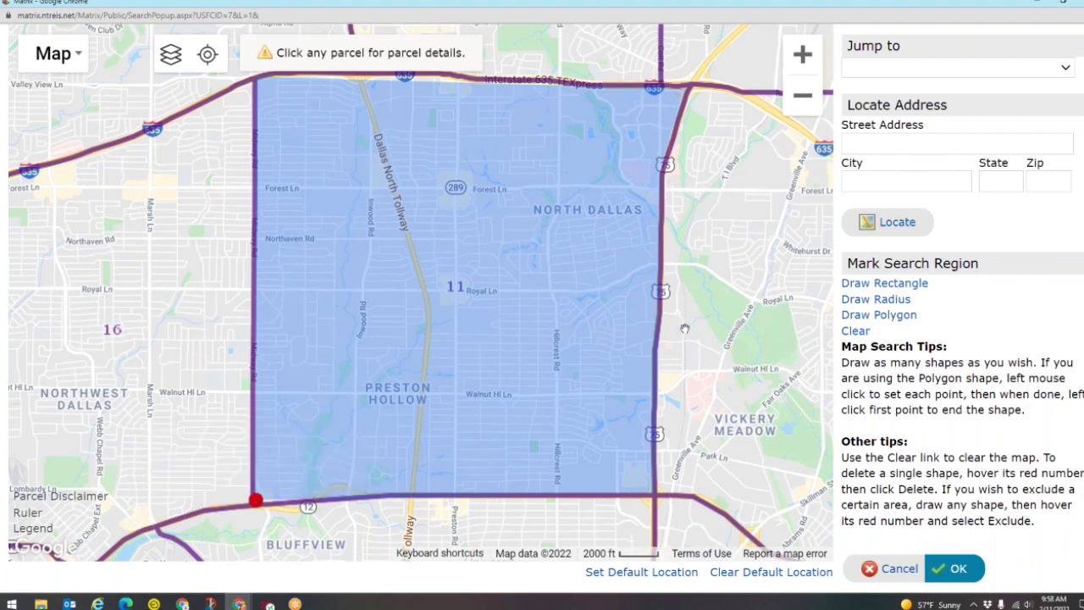
left_click(958, 570)
left_click(960, 571)
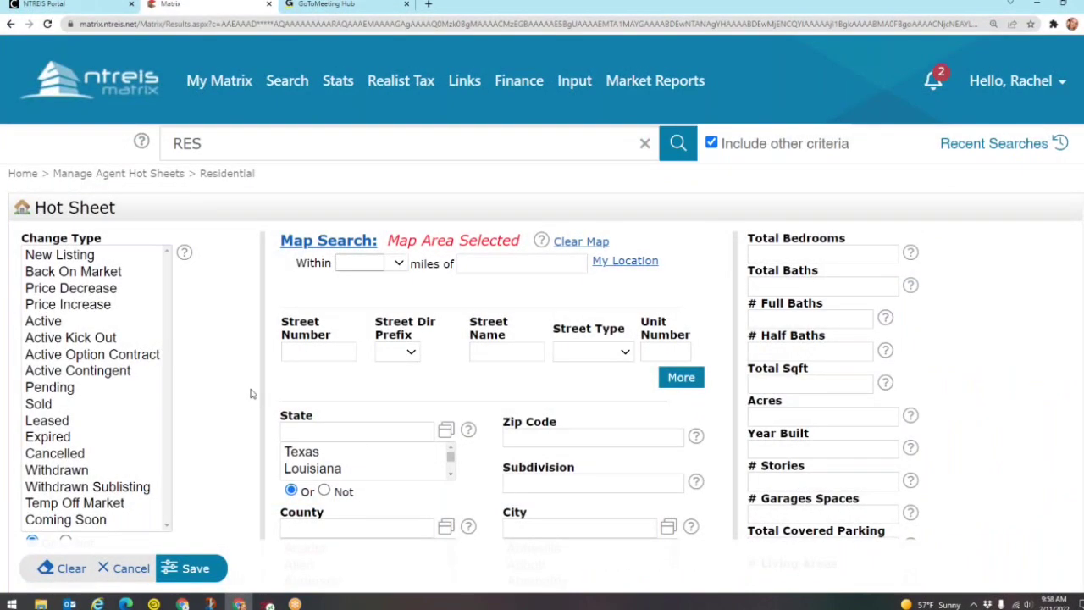
Save the Area 11 hot sheet with Map Area Selected as its location criterion.
left_click(204, 568)
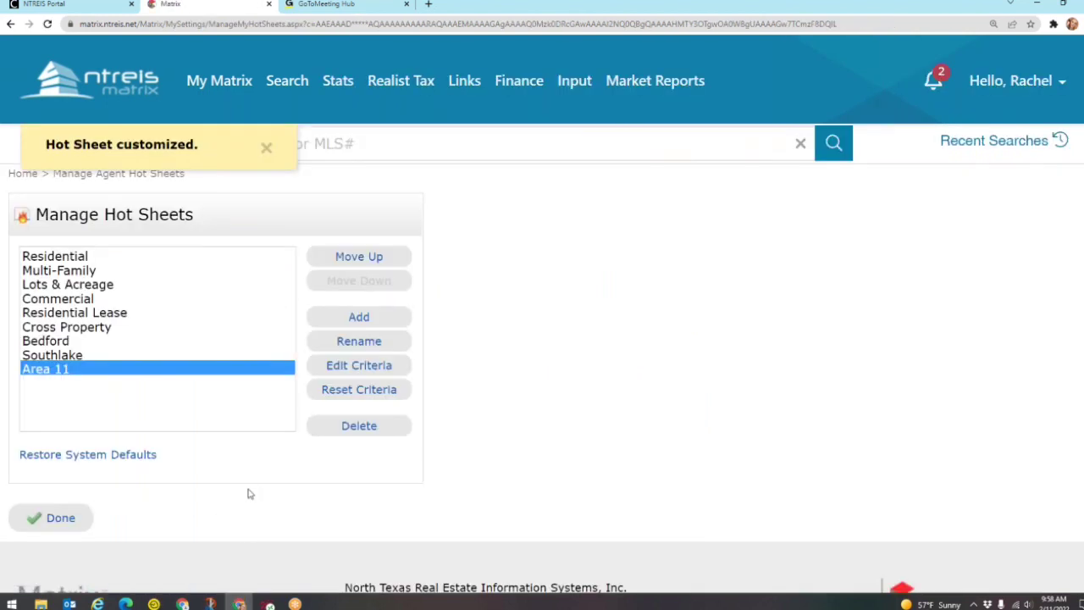
Finish Manage Hot Sheets with Done to return to the home dashboard.
left_click(68, 521)
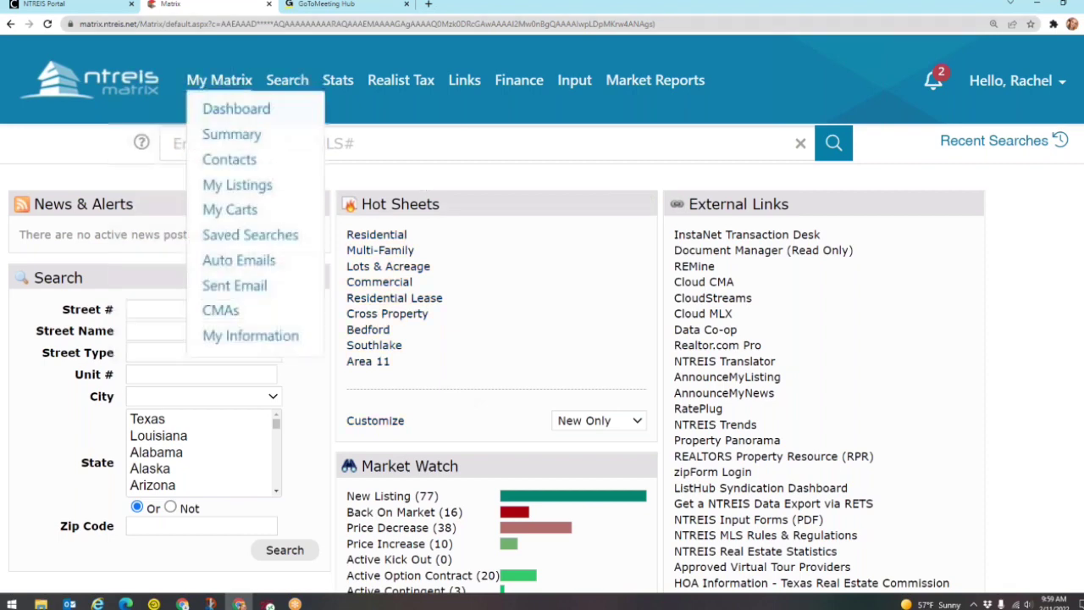
Bring up the NTREIS Portal home page and point out the Cloud MLX, RPR and Remine tiles.
left_click(99, 6)
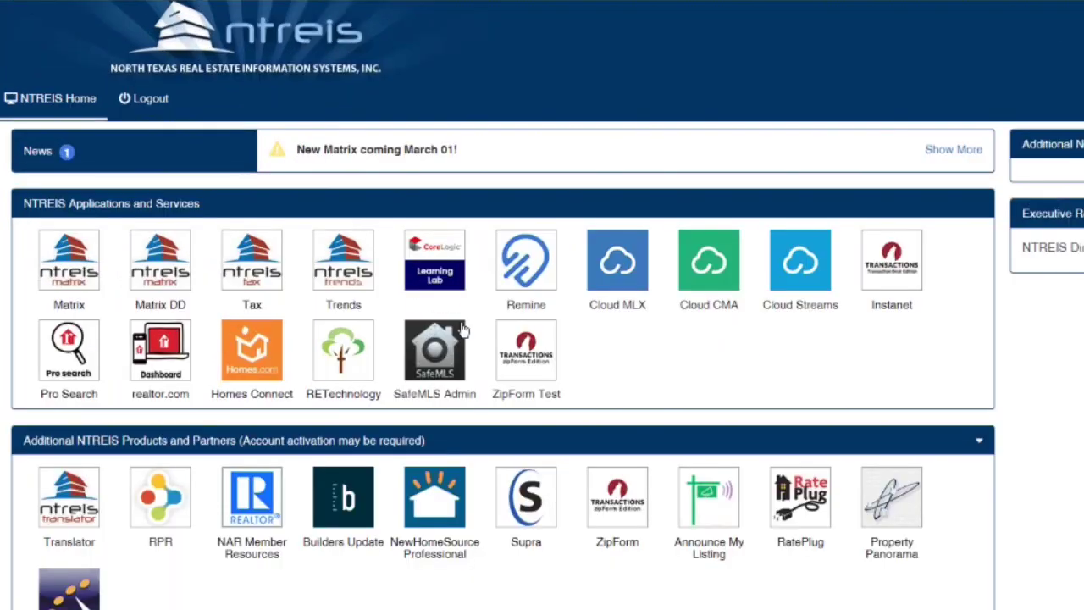
left_click(613, 291)
left_click(159, 531)
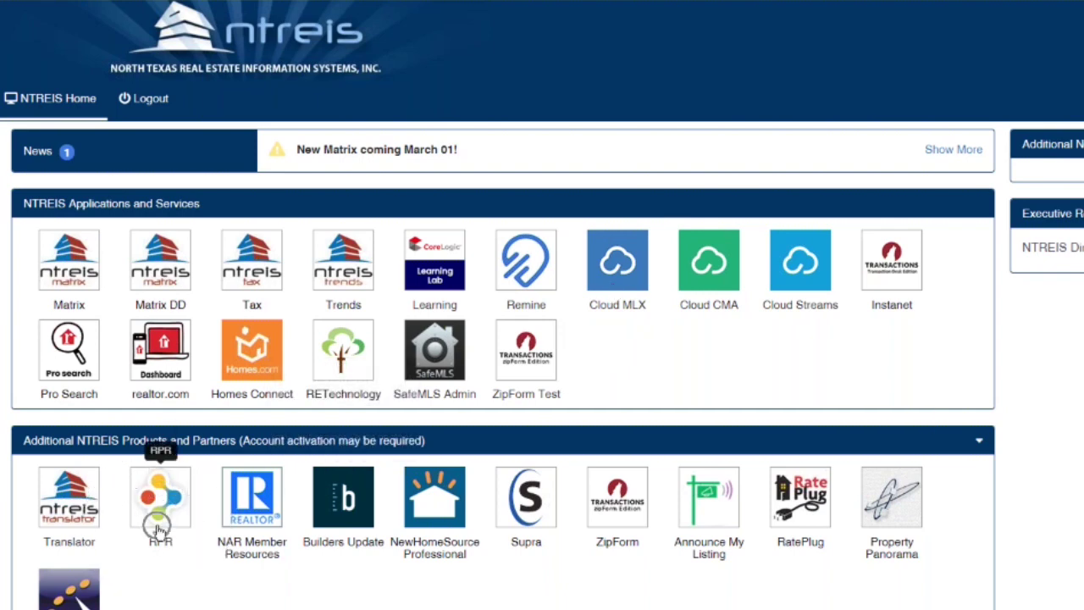
left_click(534, 275)
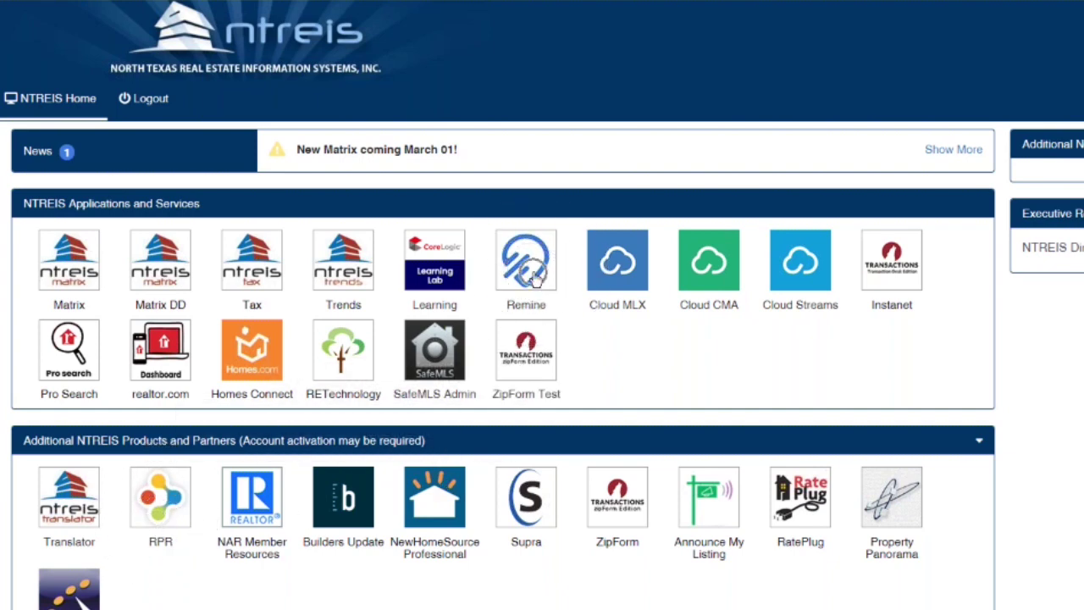